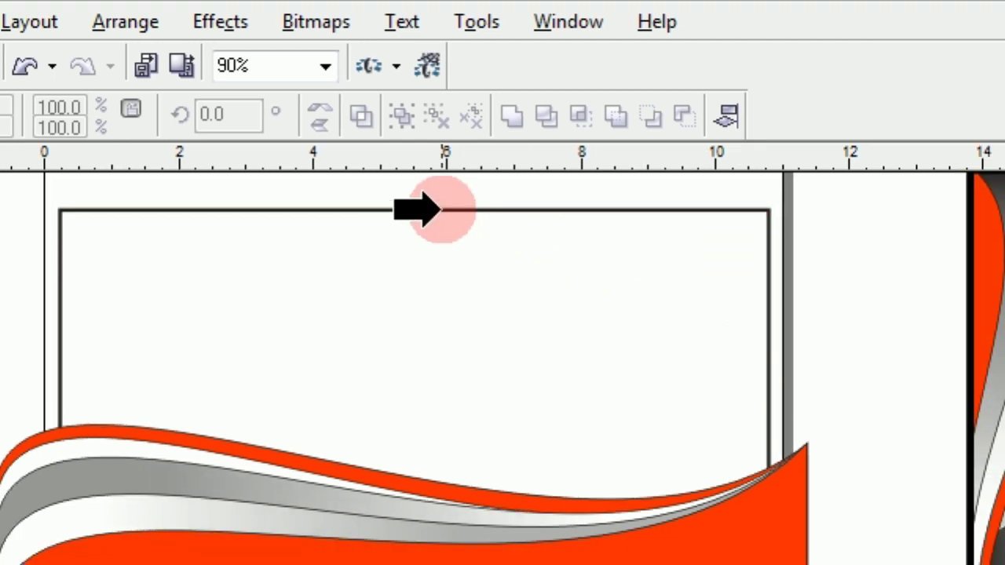
# Step: Place the orange and grey wave shapes inside the rectangular frame and open the PowerClip contents for editing
pyautogui.click(440, 209)
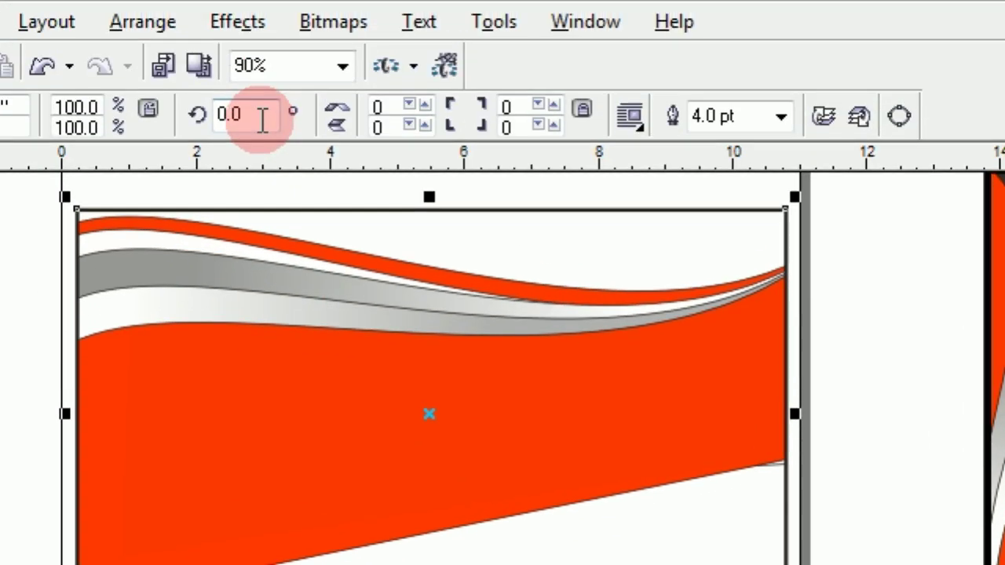
pyautogui.scroll(2, 392, 353)
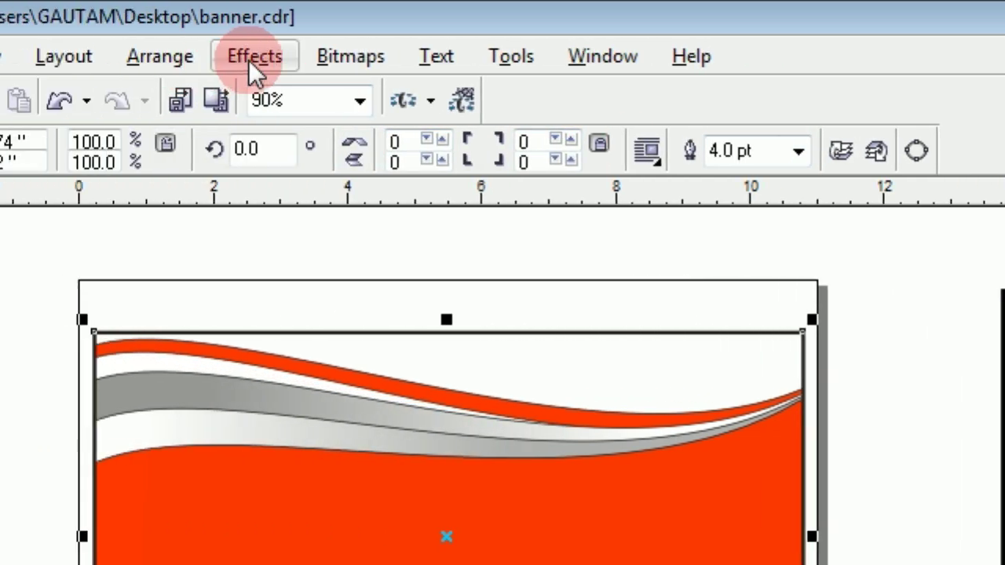
pyautogui.click(252, 59)
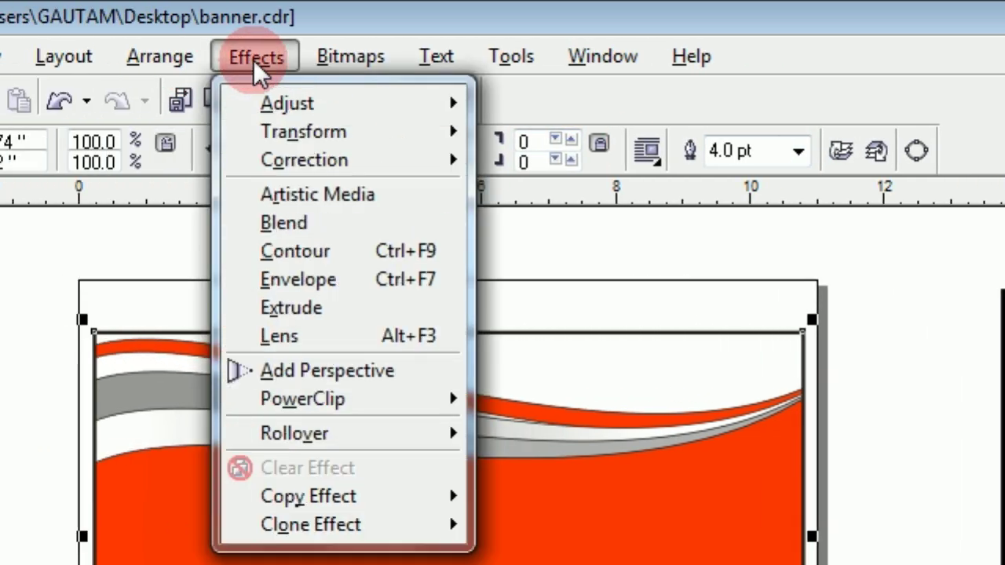
pyautogui.moveTo(318, 396)
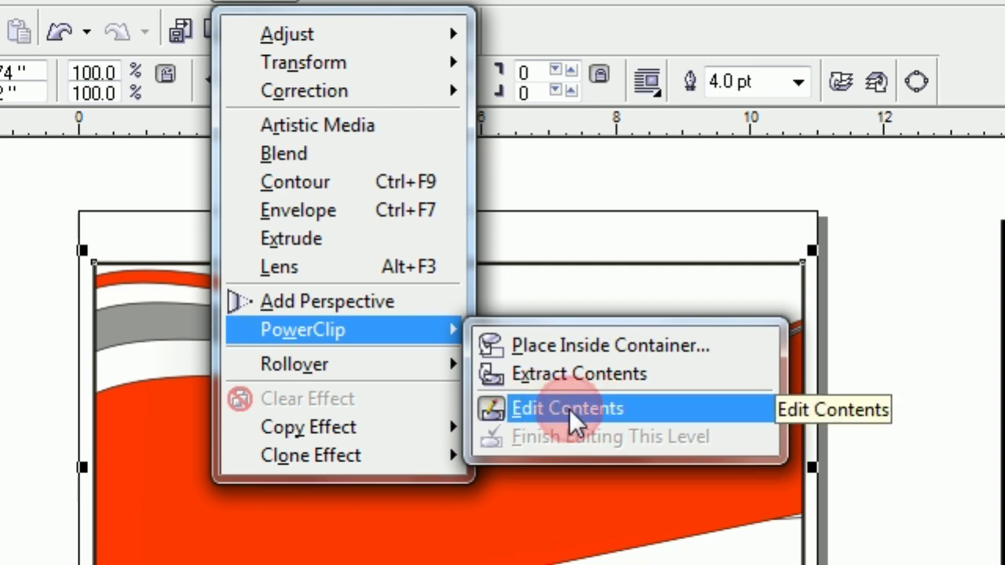
pyautogui.click(569, 443)
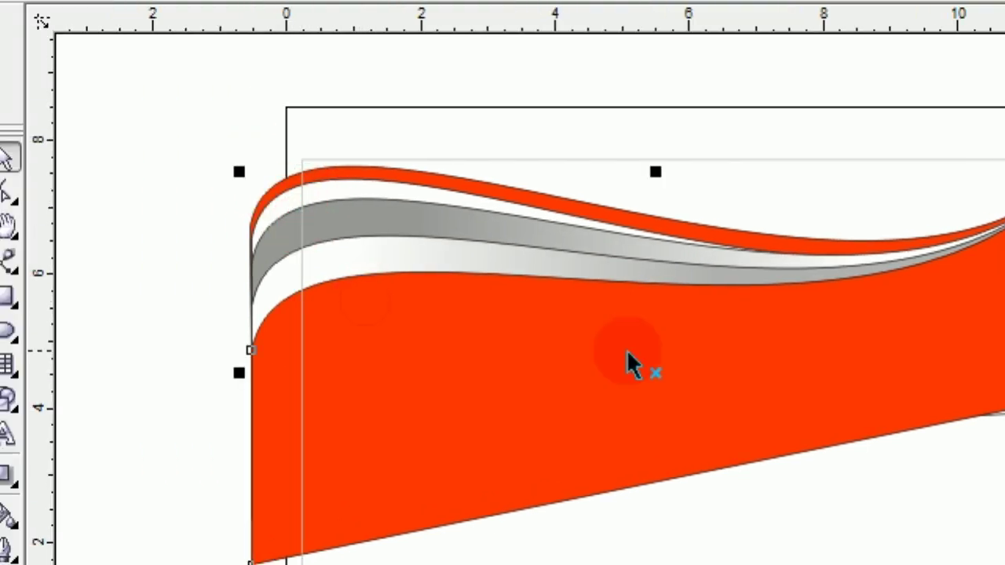
# Step: Move all the wave shapes down so they run along the frame's lower edge, and finish editing the PowerClip contents
pyautogui.moveTo(660, 375); pyautogui.dragTo(661, 385)
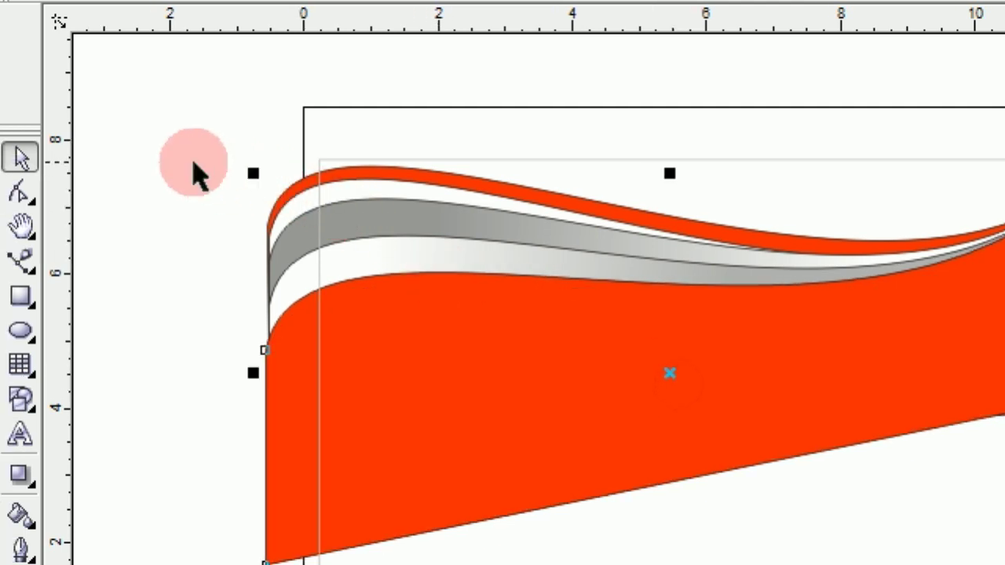
pyautogui.moveTo(622, 264); pyautogui.dragTo(1004, 564)
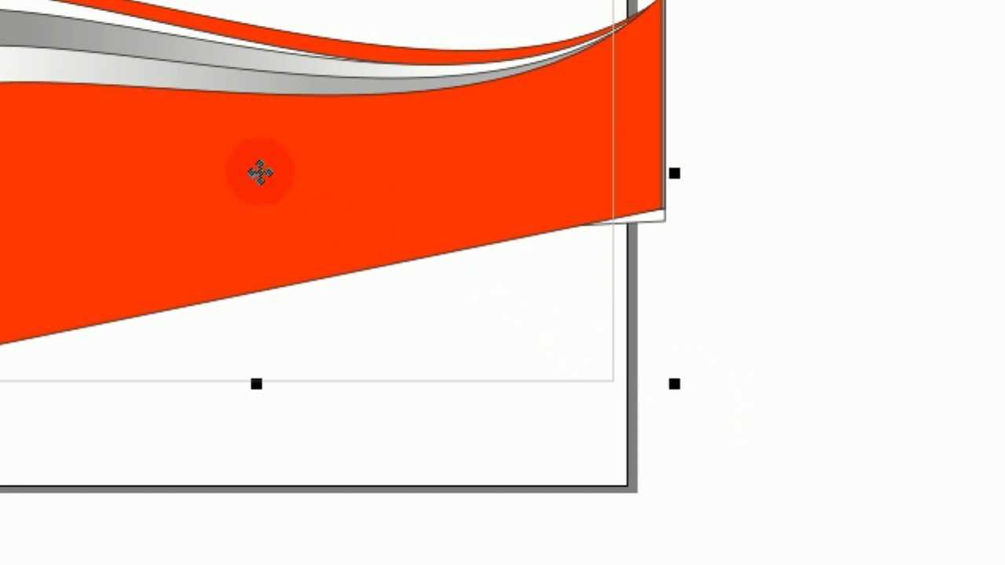
pyautogui.moveTo(260, 172); pyautogui.dragTo(251, 397)
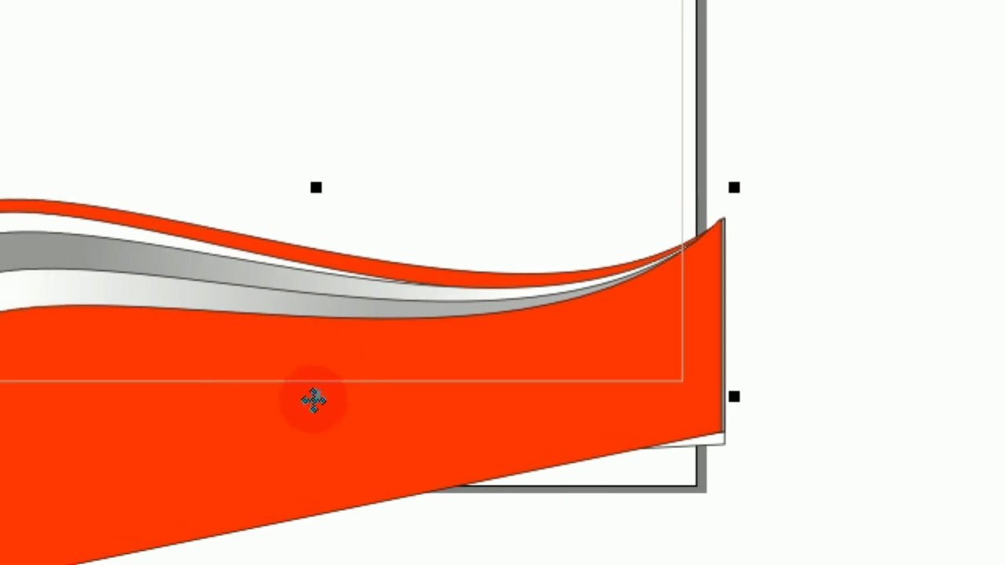
pyautogui.moveTo(313, 400)
pyautogui.mouseDown()
pyautogui.moveTo(322, 421)
pyautogui.moveTo(315, 411)
pyautogui.mouseUp()
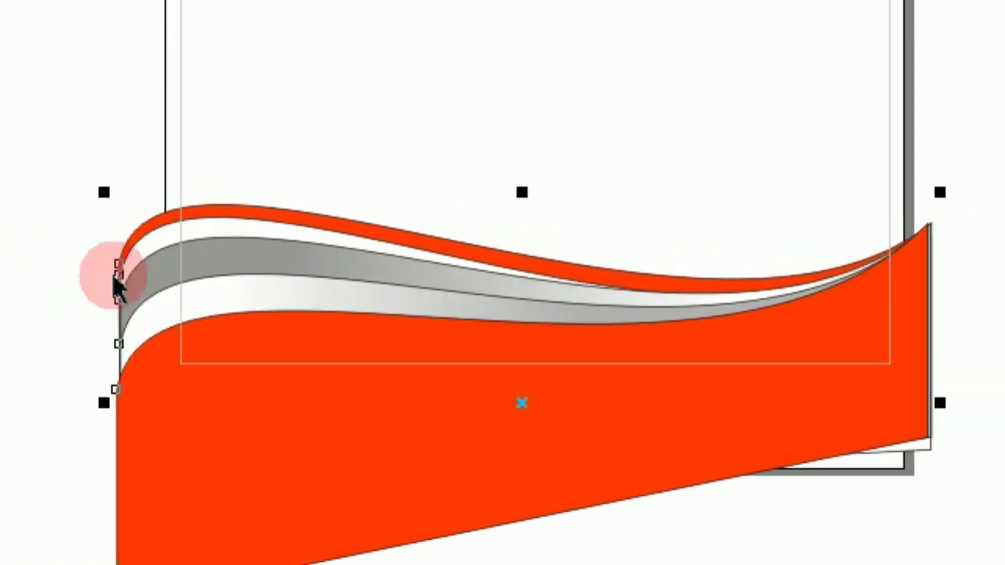
pyautogui.moveTo(245, 406); pyautogui.dragTo(257, 404)
pyautogui.click(321, 227)
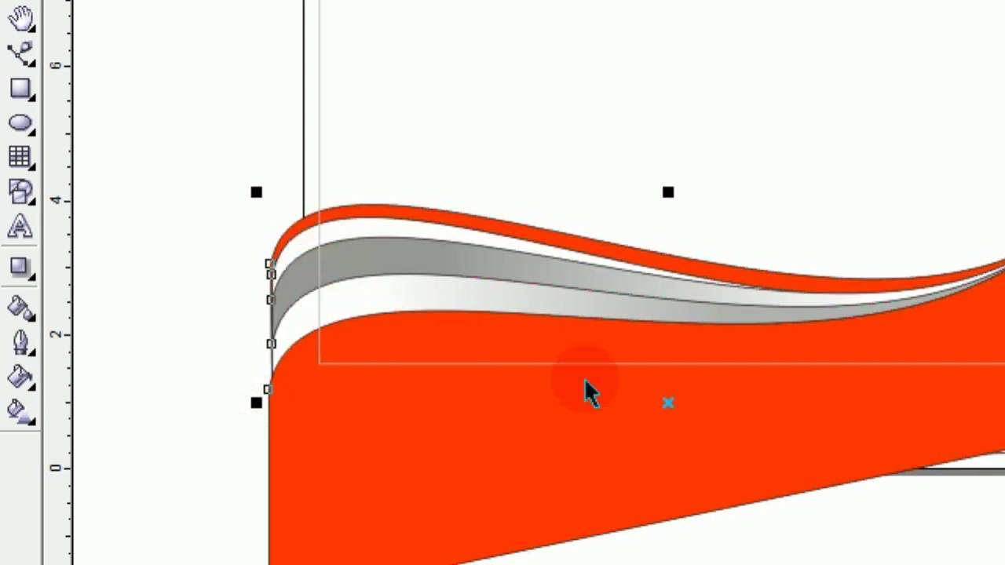
pyautogui.moveTo(674, 404); pyautogui.dragTo(668, 416)
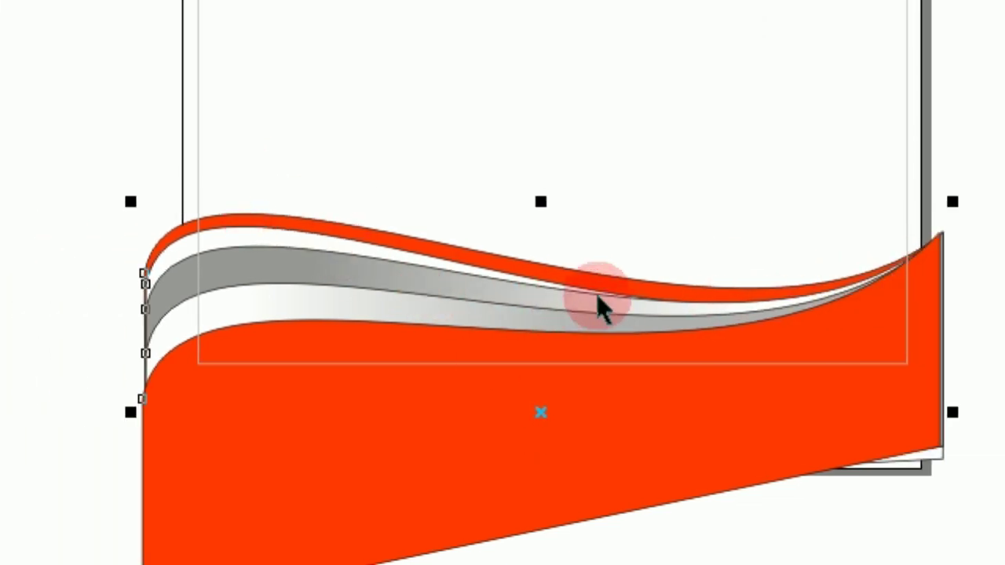
pyautogui.click(359, 56)
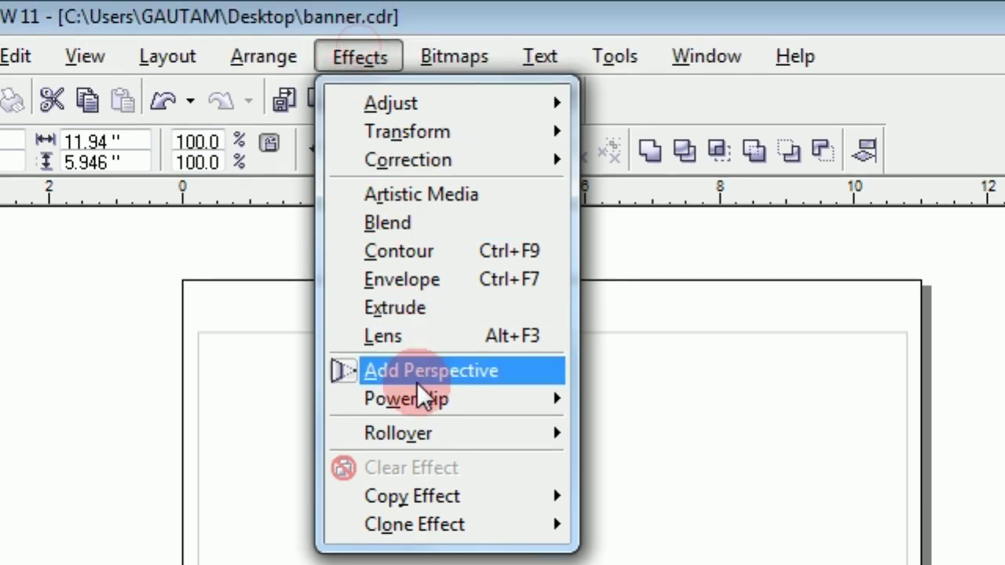
pyautogui.moveTo(432, 399)
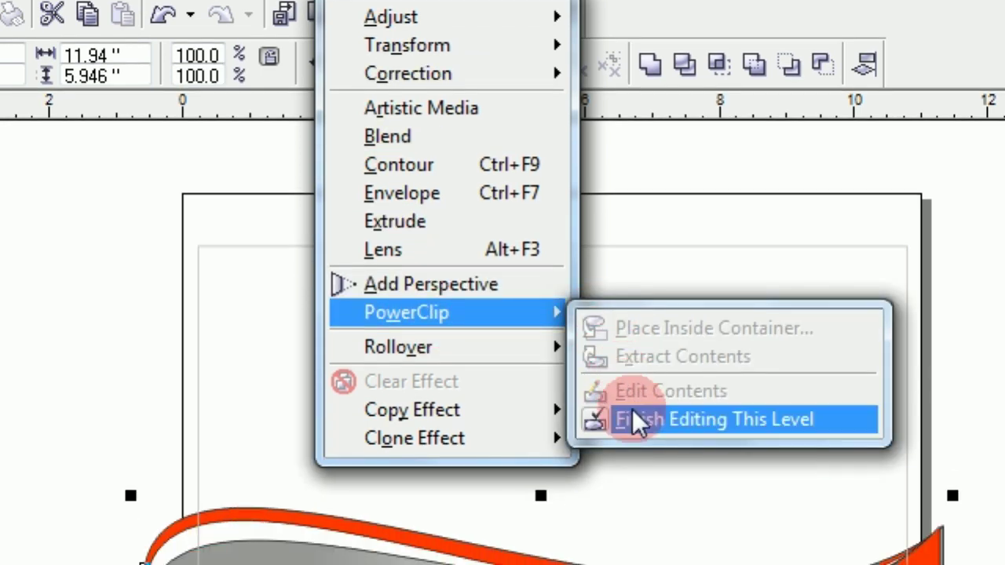
pyautogui.click(634, 413)
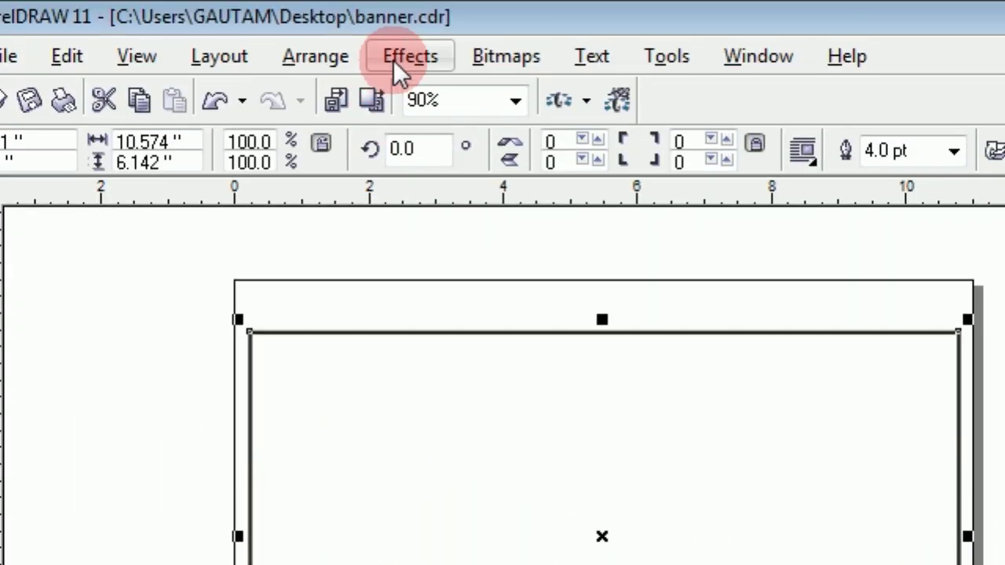
# Step: Reopen the frame's PowerClip contents and copy all the wave shapes
pyautogui.click(393, 59)
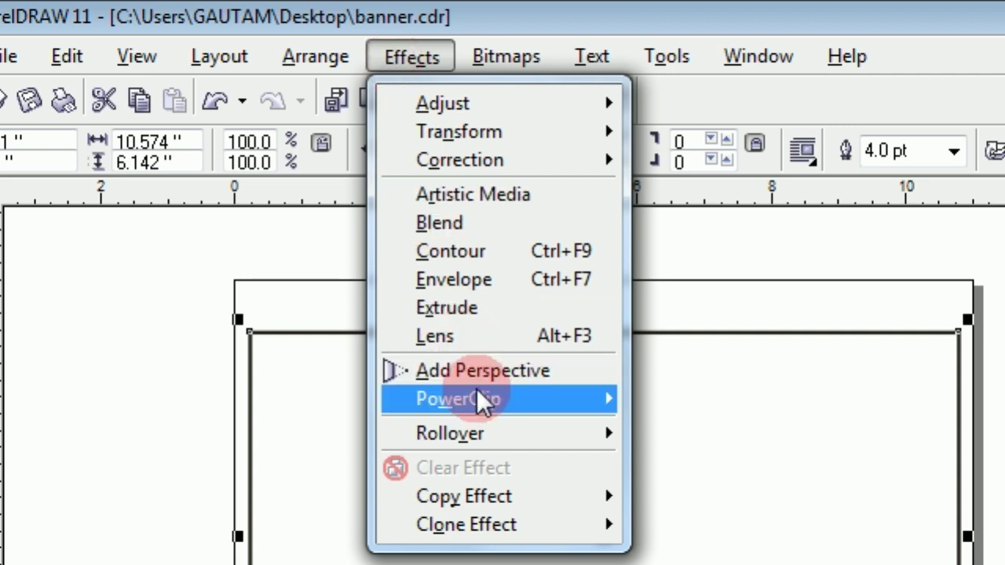
pyautogui.moveTo(428, 397)
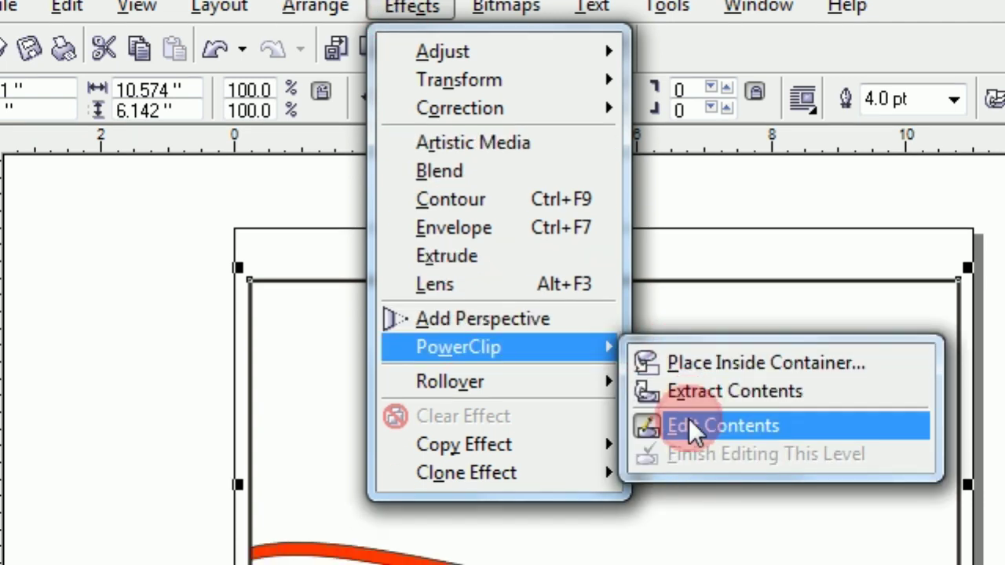
pyautogui.click(694, 440)
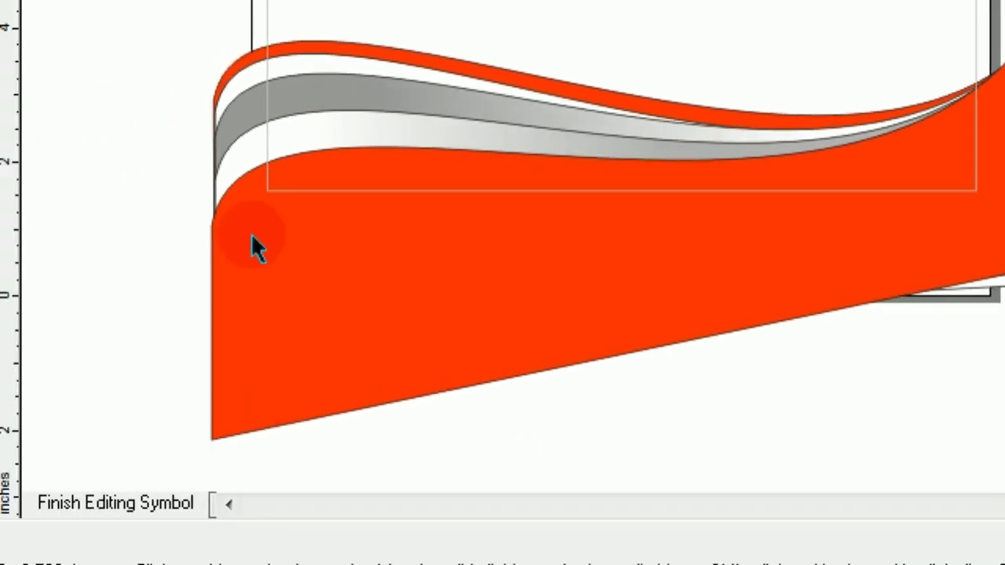
pyautogui.moveTo(177, 141); pyautogui.dragTo(1004, 564)
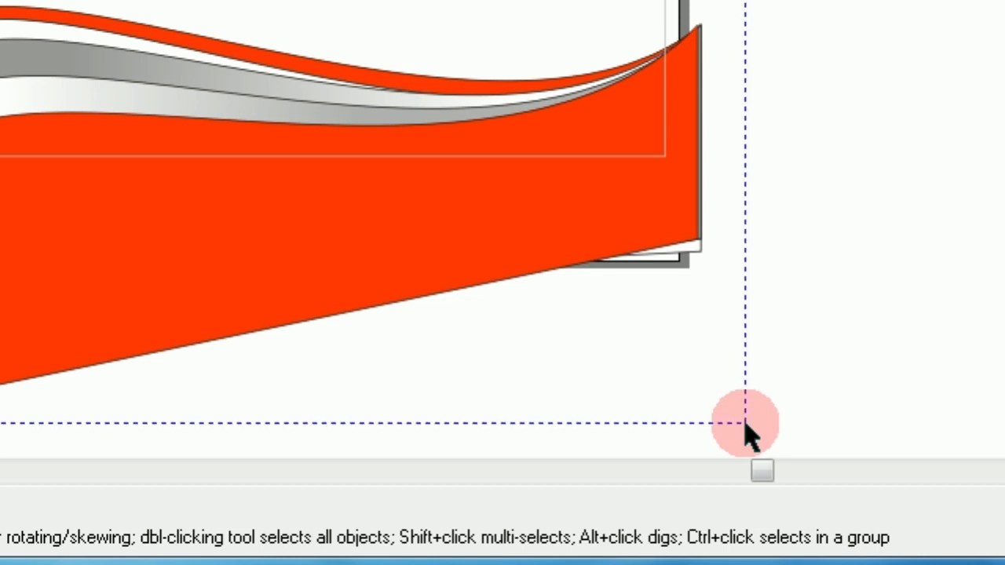
pyautogui.click(462, 311)
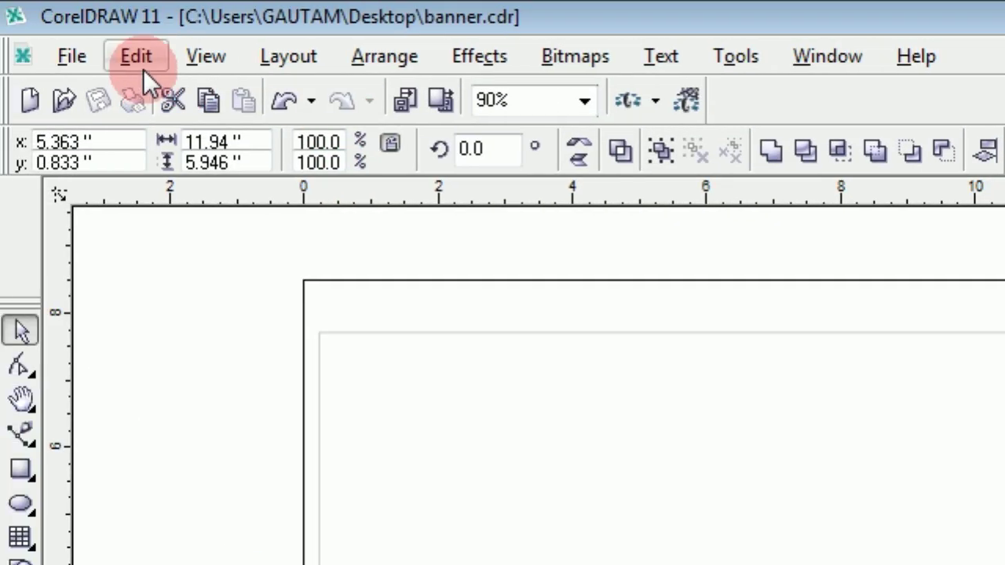
pyautogui.click(143, 69)
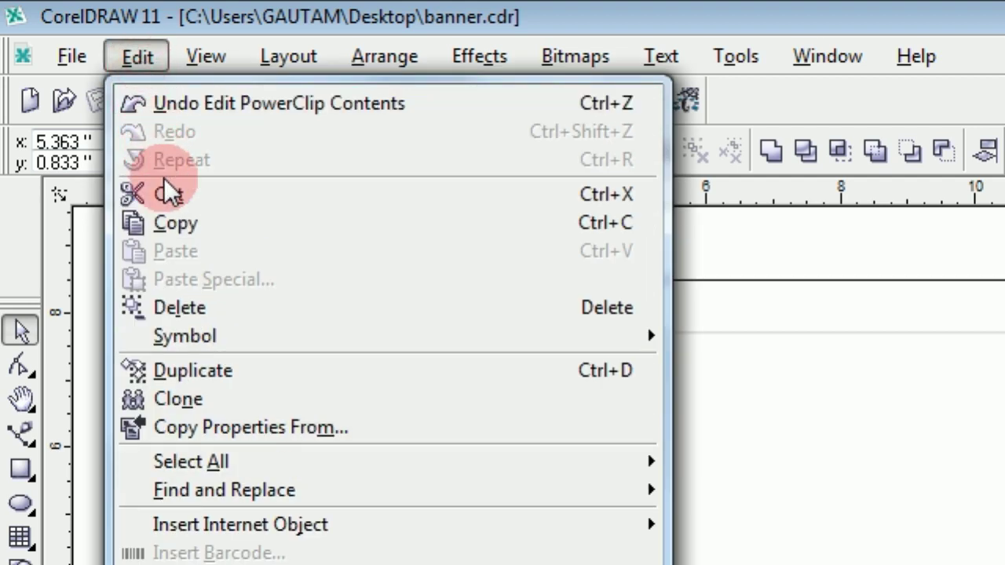
pyautogui.click(166, 224)
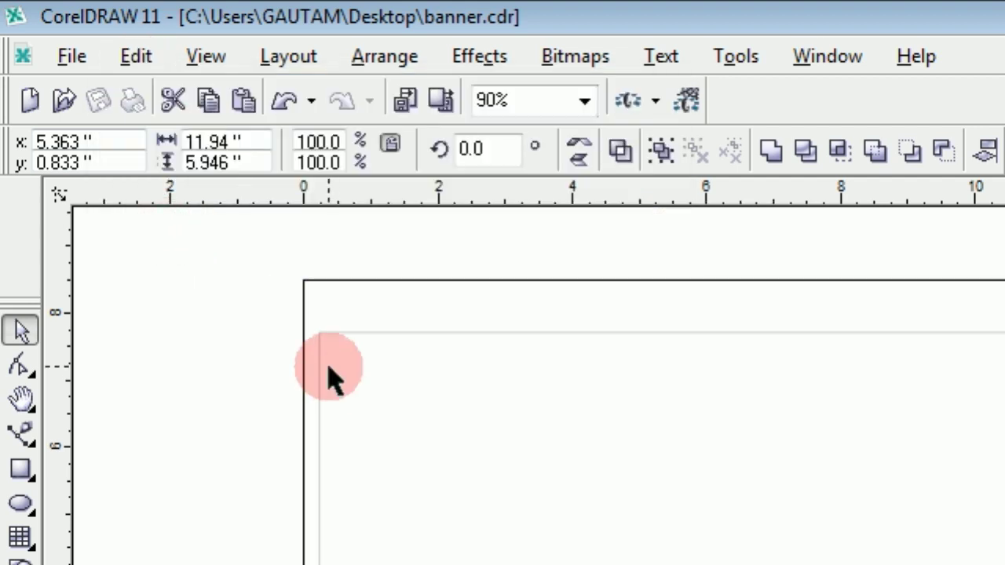
# Step: Finish editing the PowerClip contents and paste the copied wave shapes onto the page
pyautogui.click(478, 65)
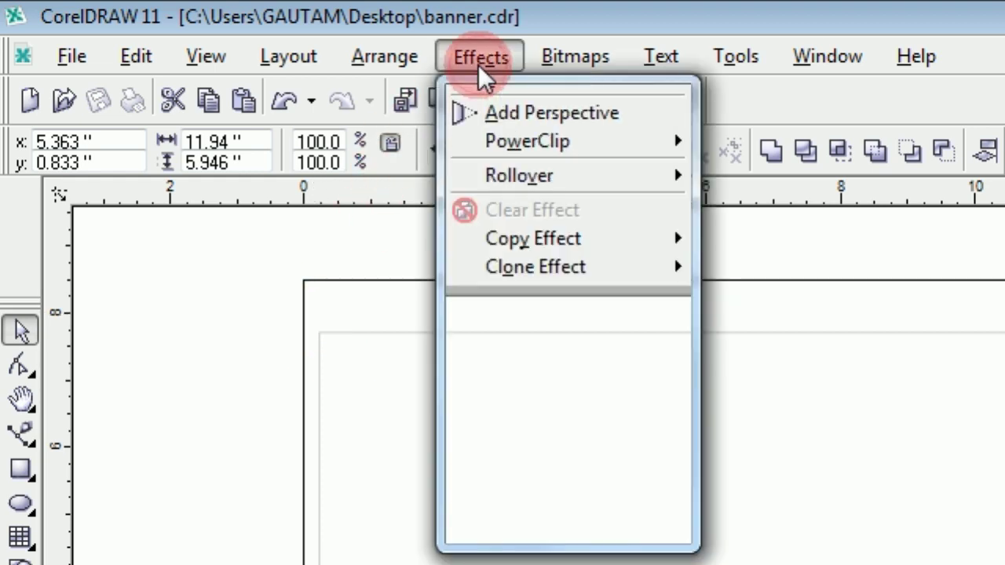
pyautogui.moveTo(524, 395)
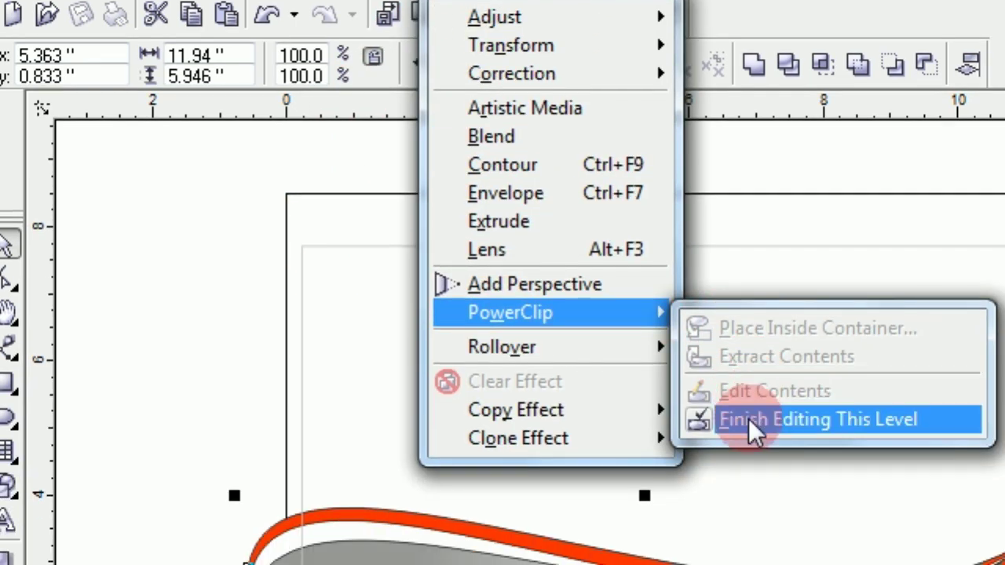
pyautogui.click(765, 506)
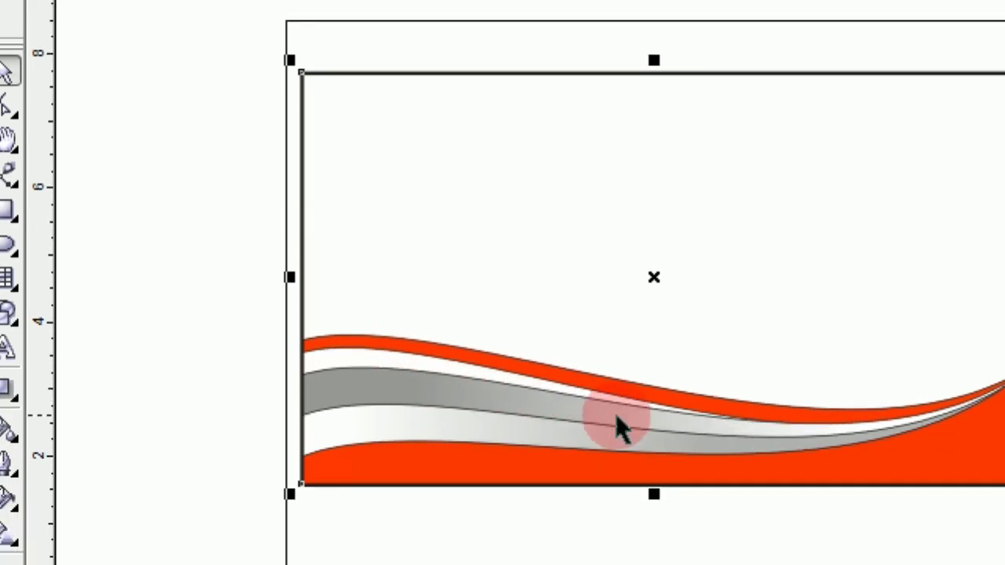
pyautogui.click(207, 413)
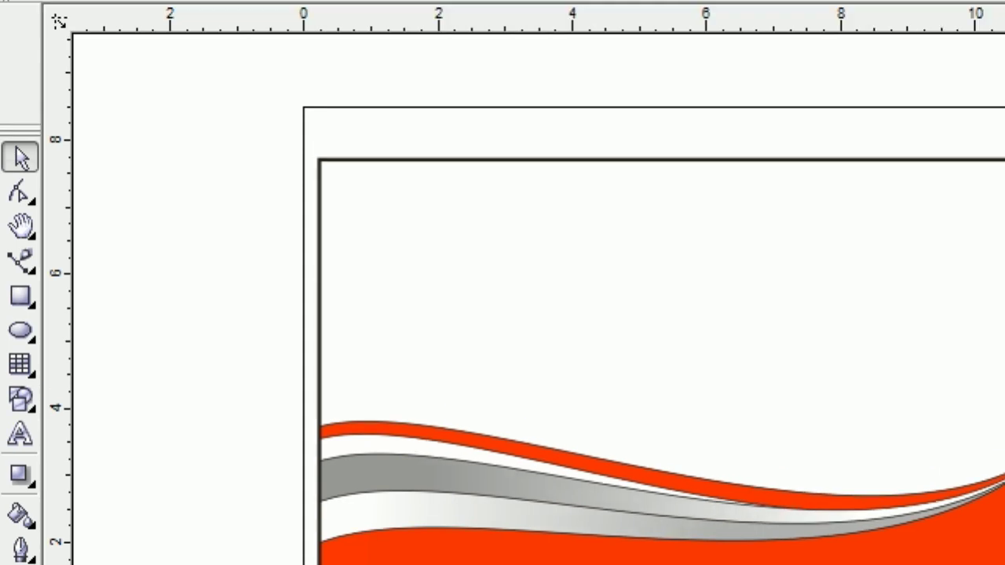
pyautogui.click(135, 58)
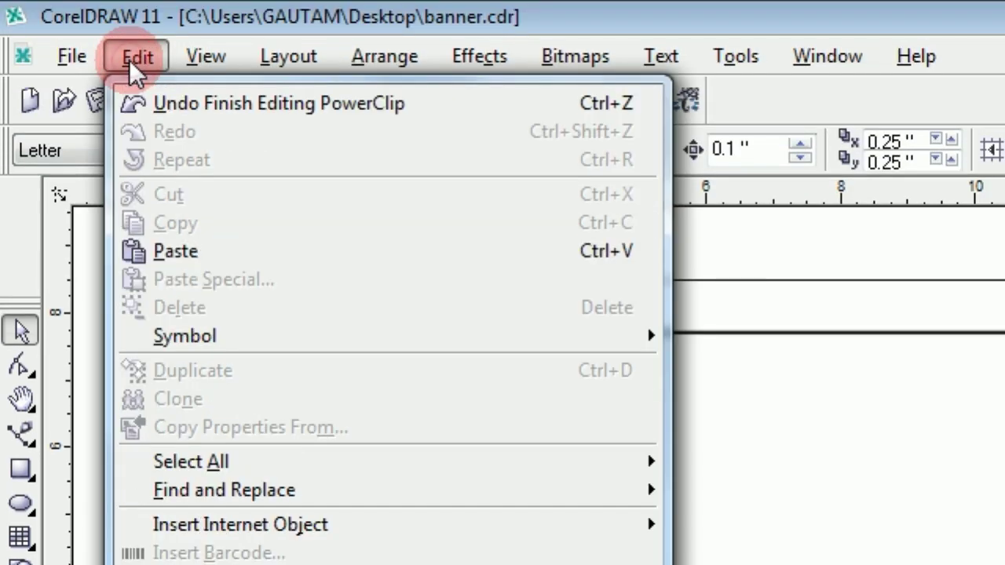
pyautogui.click(181, 252)
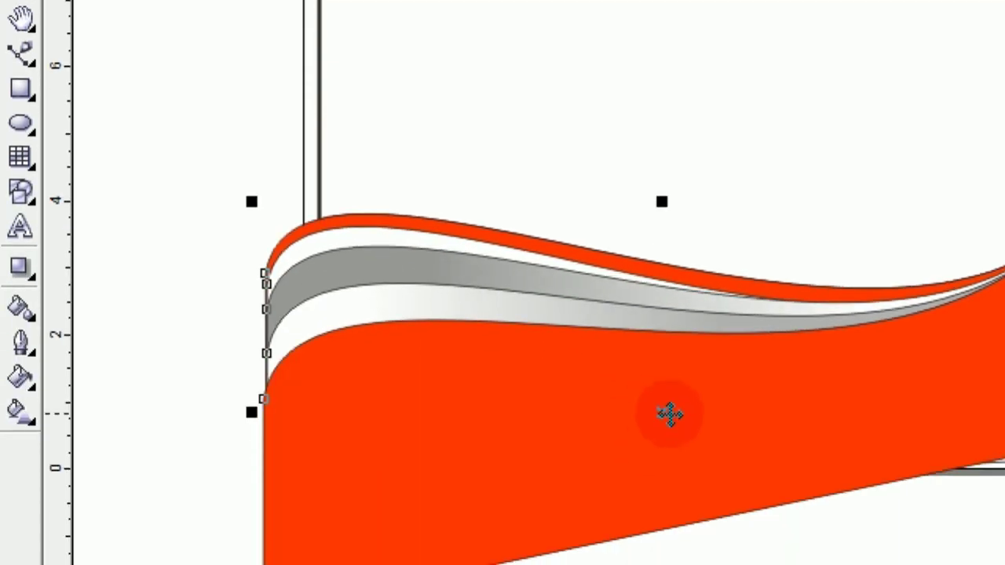
# Step: Move the pasted wave shapes clear of the frame and rotate them to about 267 degrees so they stand upright
pyautogui.moveTo(668, 414); pyautogui.dragTo(887, 516)
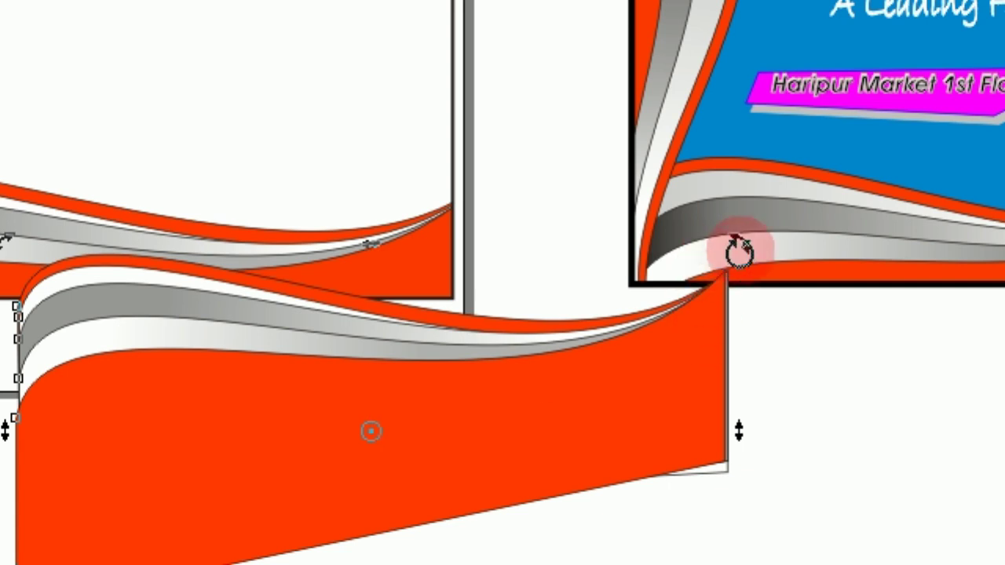
pyautogui.moveTo(739, 251); pyautogui.dragTo(433, 414)
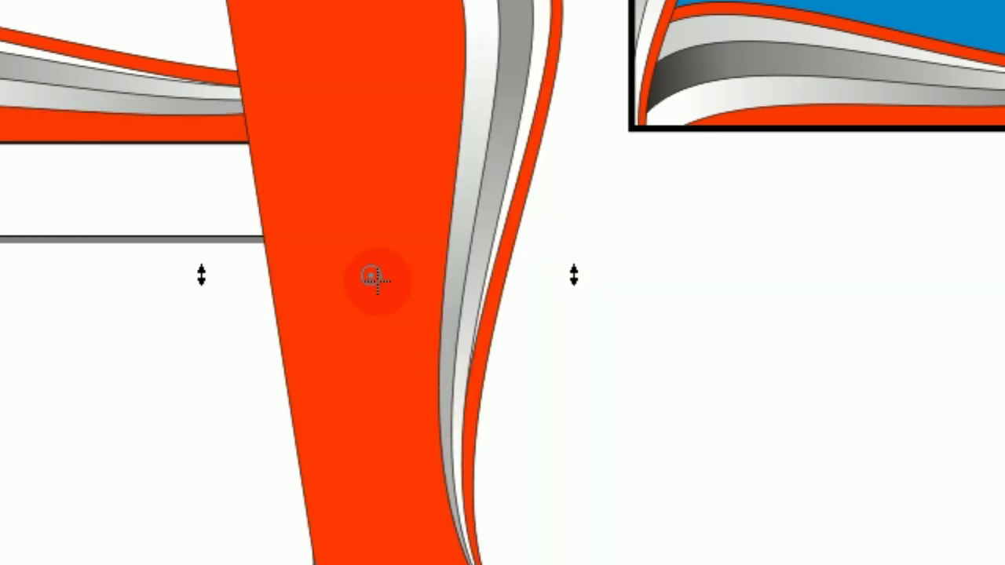
pyautogui.rightClick(375, 278)
pyautogui.rightClick(368, 286)
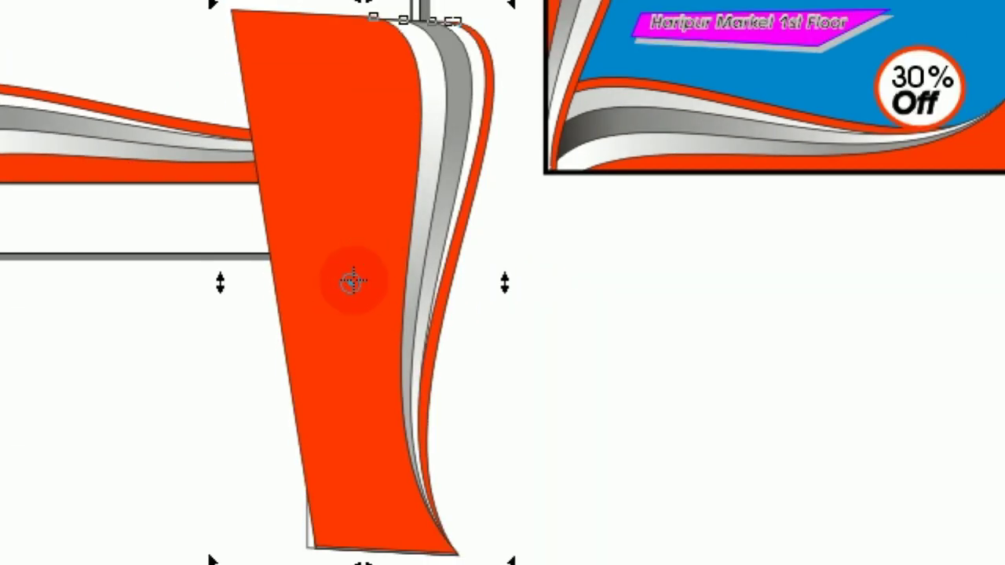
# Step: Position the upright waves over the frame's left edge and shorten their height to about 11.64 inches
pyautogui.moveTo(363, 278); pyautogui.dragTo(314, 150)
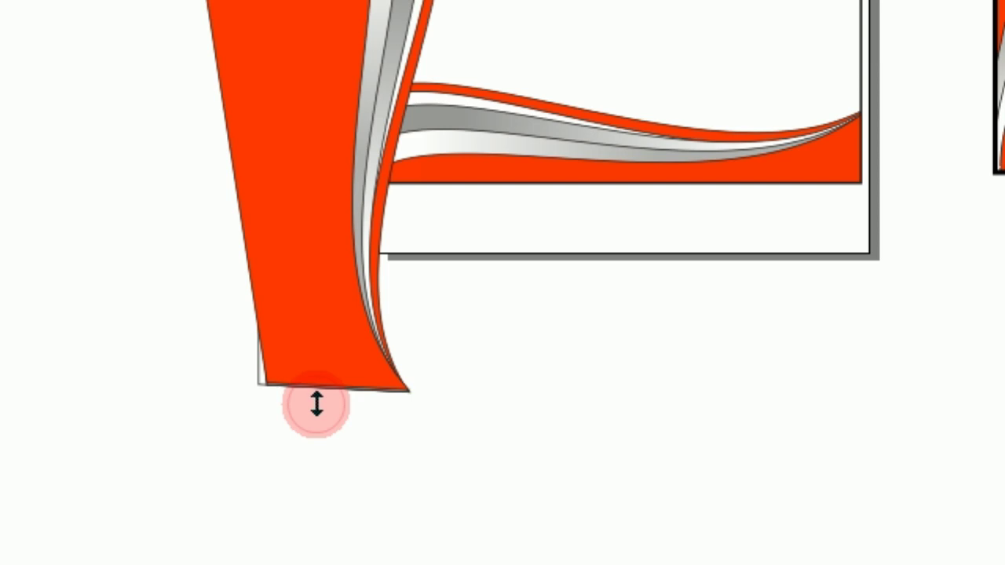
pyautogui.moveTo(316, 405); pyautogui.dragTo(318, 380)
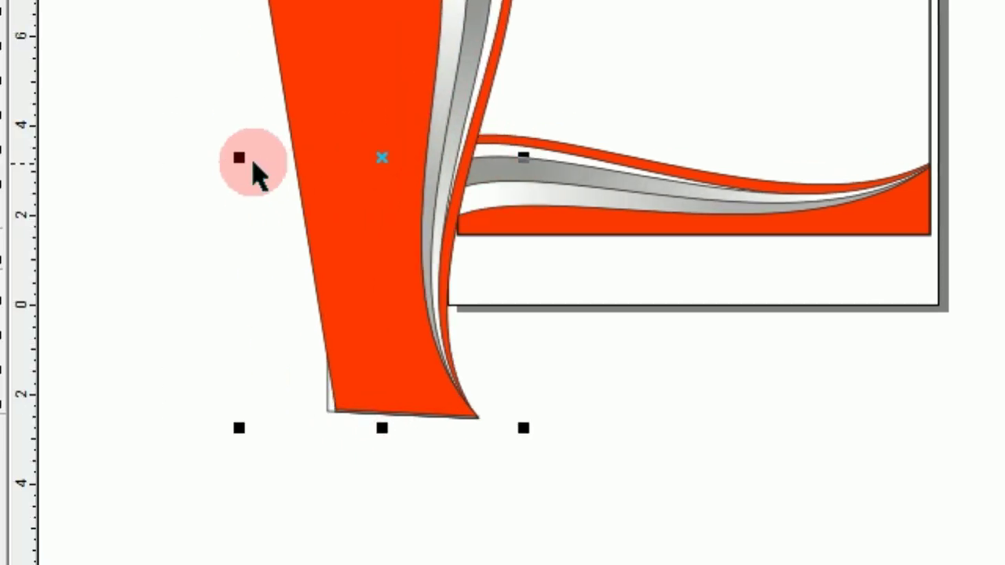
pyautogui.moveTo(168, 160)
pyautogui.mouseDown()
pyautogui.moveTo(145, 157)
pyautogui.moveTo(155, 157)
pyautogui.mouseUp()
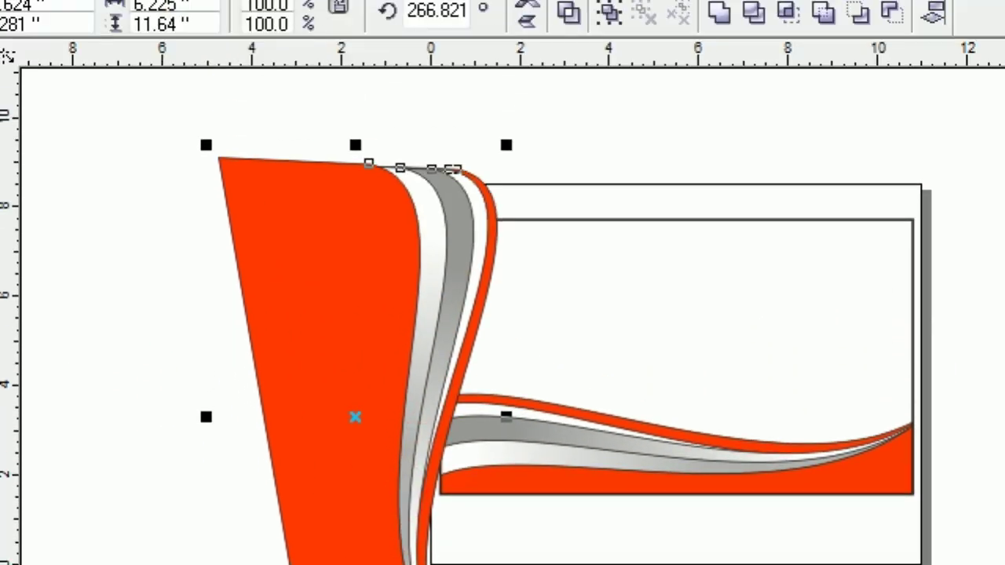
# Step: Place the upright wave shapes inside the rectangular frame as PowerClip contents
pyautogui.click(429, 59)
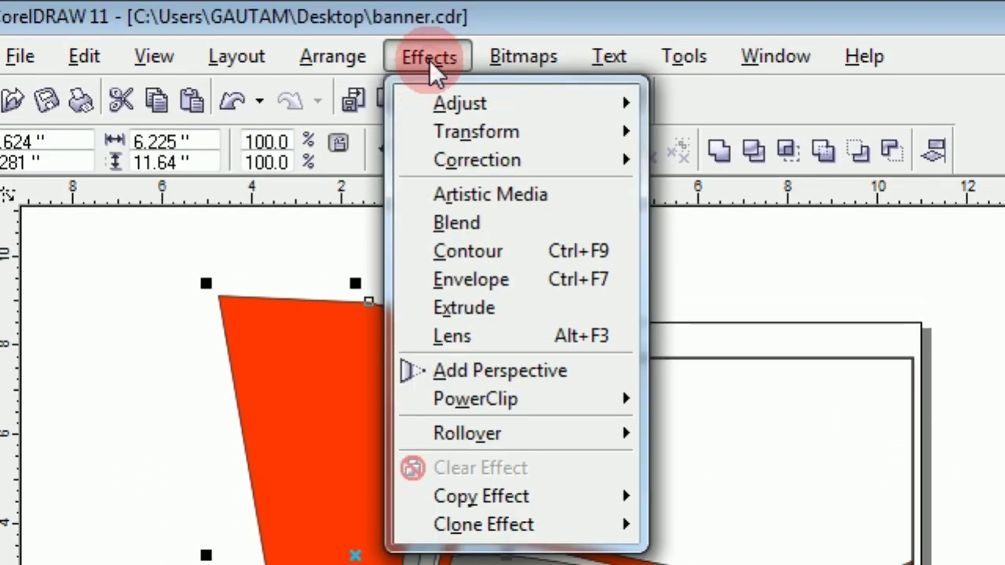
pyautogui.moveTo(471, 402)
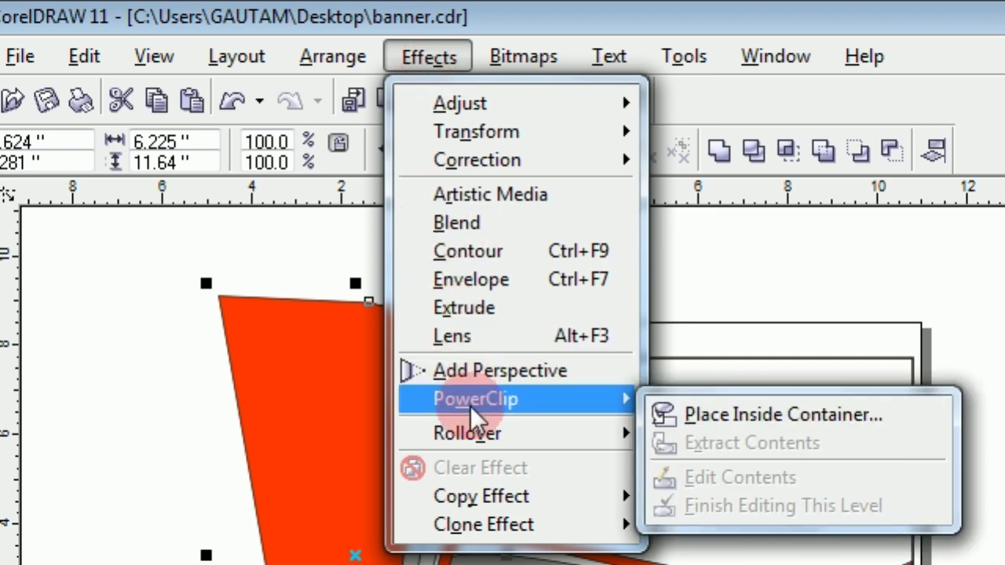
pyautogui.click(683, 411)
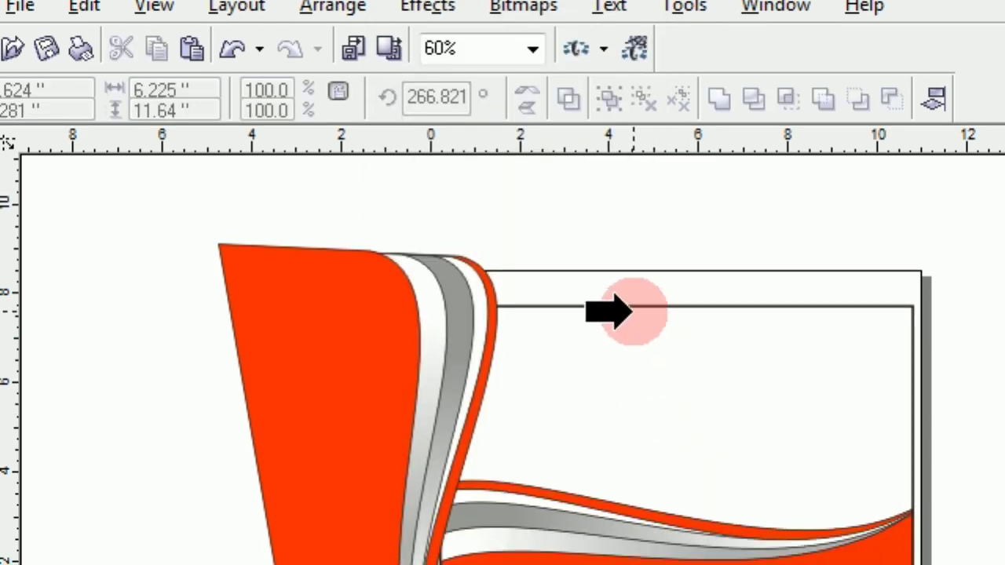
pyautogui.click(633, 305)
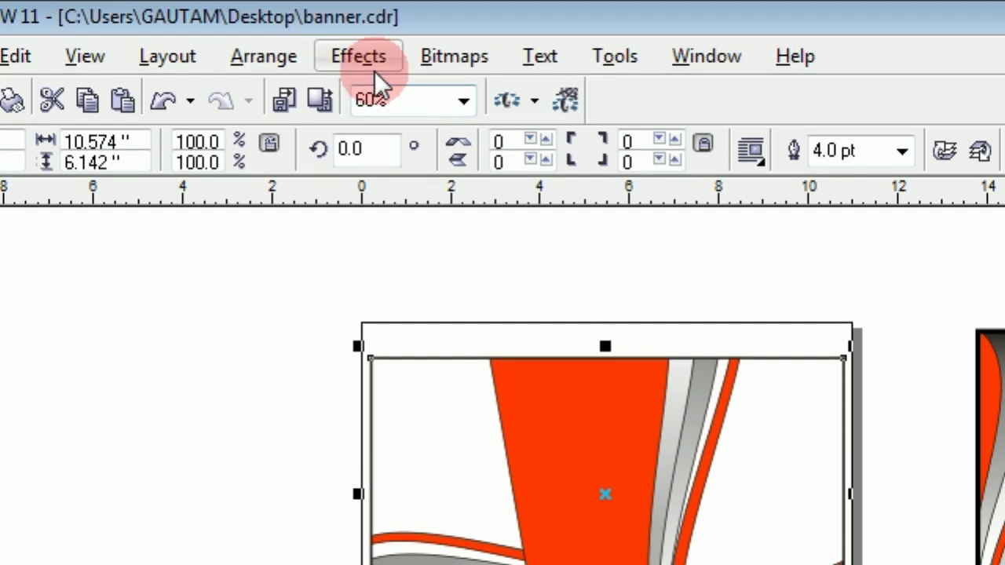
# Step: Open the frame's PowerClip contents for editing and move all the upright wave shapes back over the frame's left edge
pyautogui.click(364, 58)
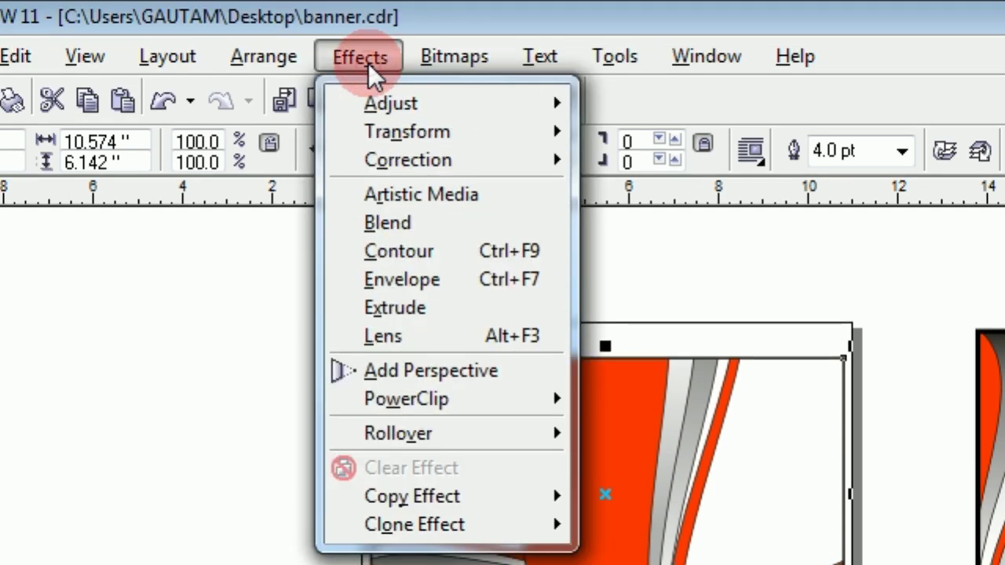
pyautogui.moveTo(421, 404)
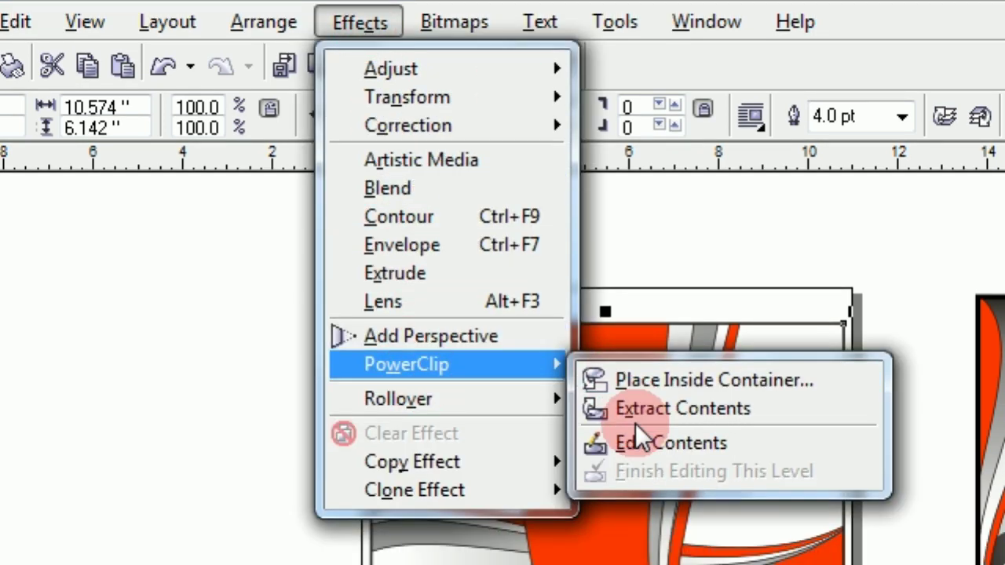
pyautogui.click(661, 444)
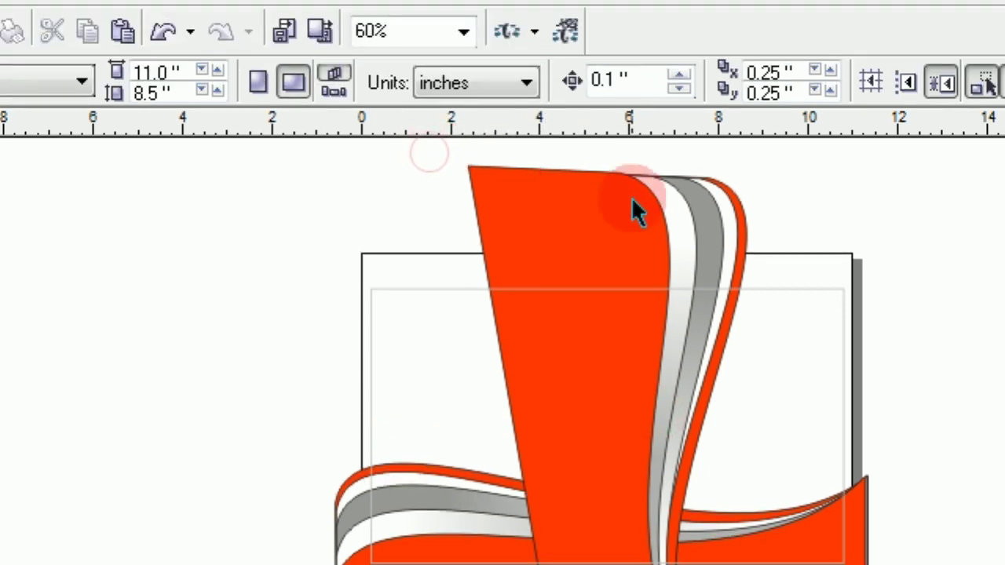
pyautogui.moveTo(637, 212); pyautogui.dragTo(759, 564)
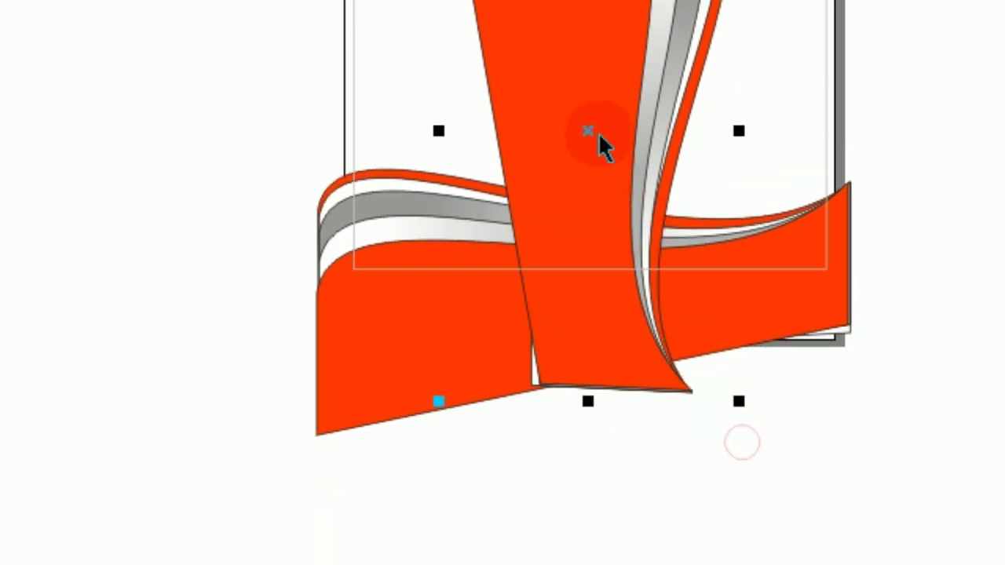
pyautogui.click(587, 96)
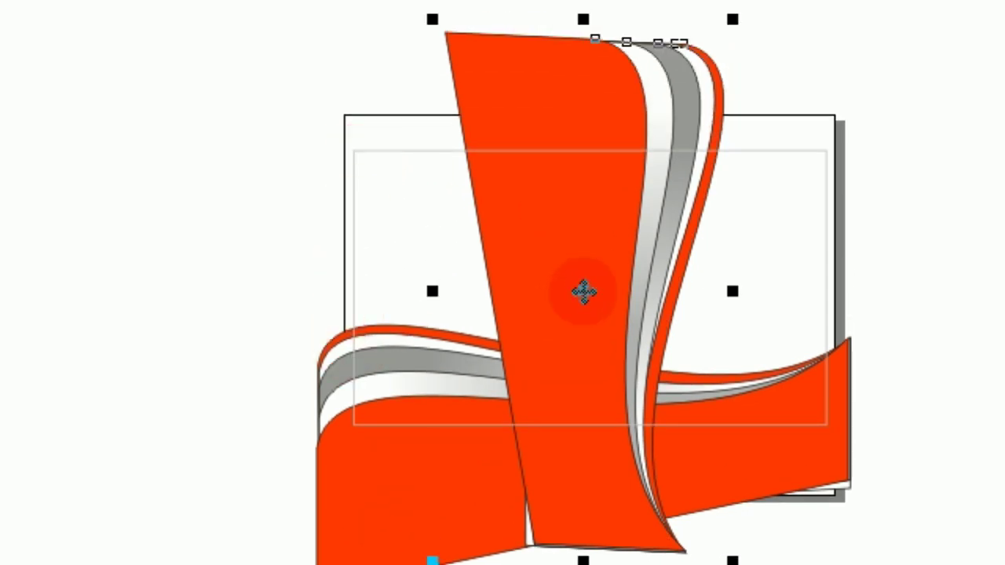
pyautogui.moveTo(584, 292); pyautogui.dragTo(292, 299)
# Step: Rotate the upright waves to about 276 degrees and finish editing the PowerClip contents
pyautogui.click(298, 304)
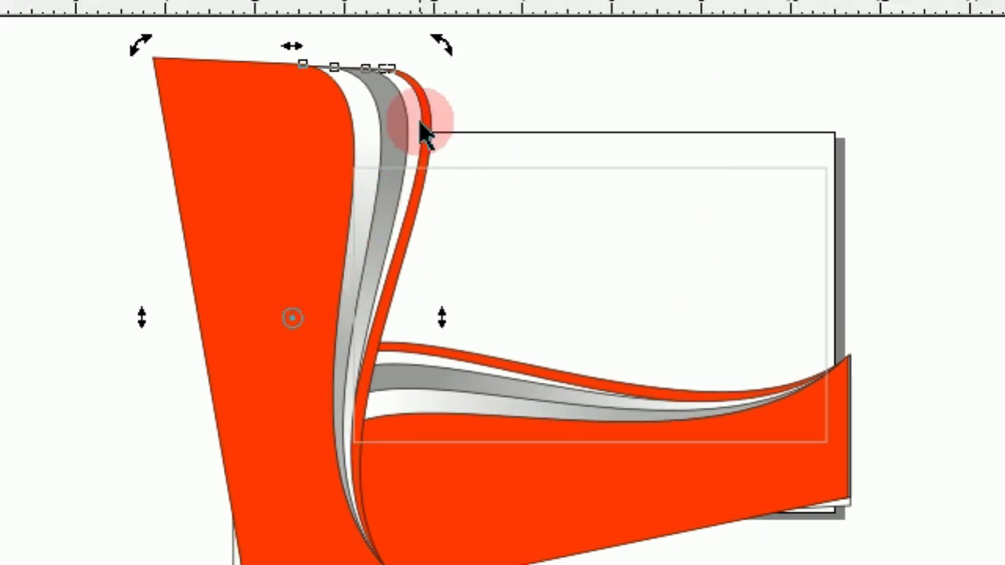
pyautogui.moveTo(436, 30); pyautogui.dragTo(437, 53)
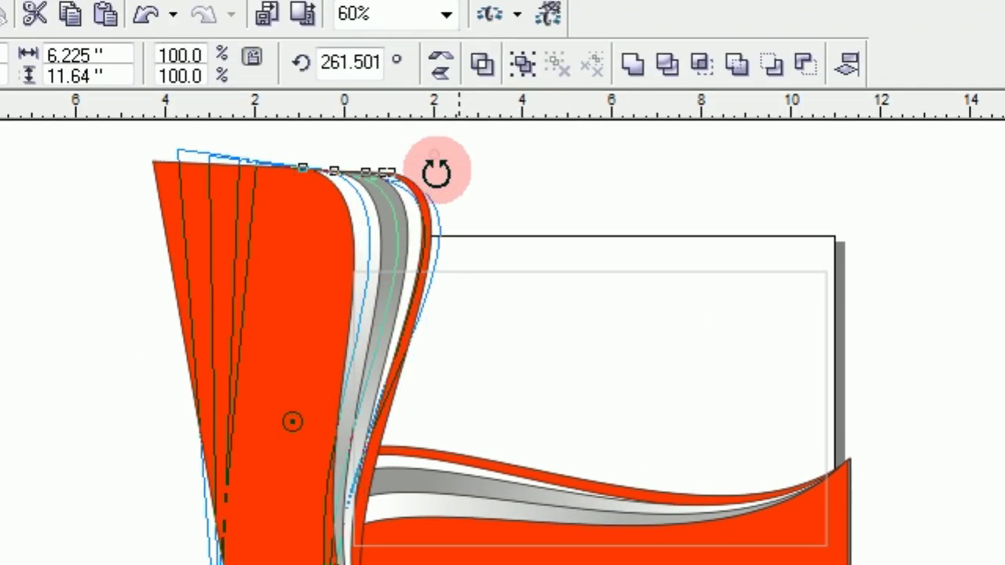
pyautogui.moveTo(437, 172); pyautogui.dragTo(384, 168)
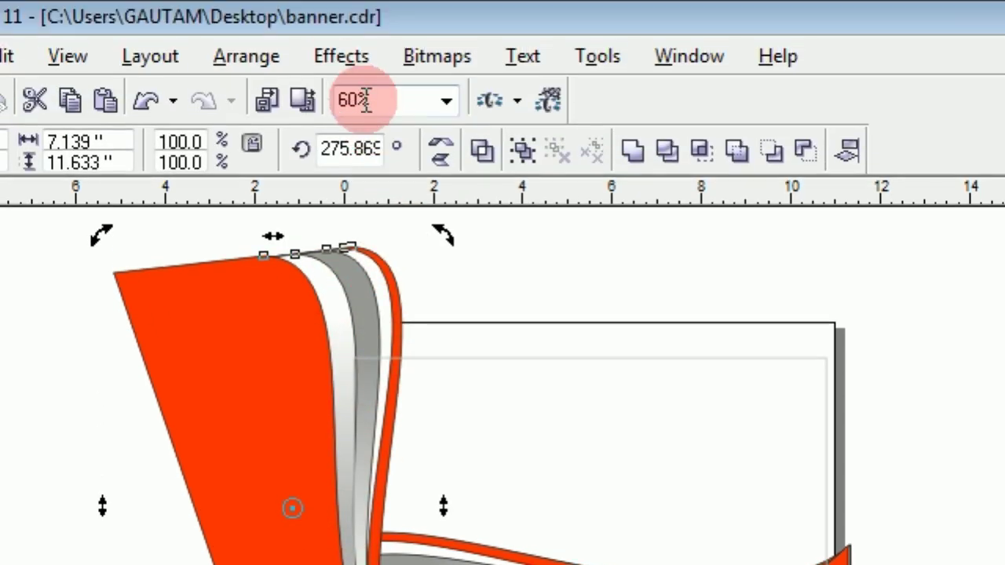
pyautogui.click(354, 62)
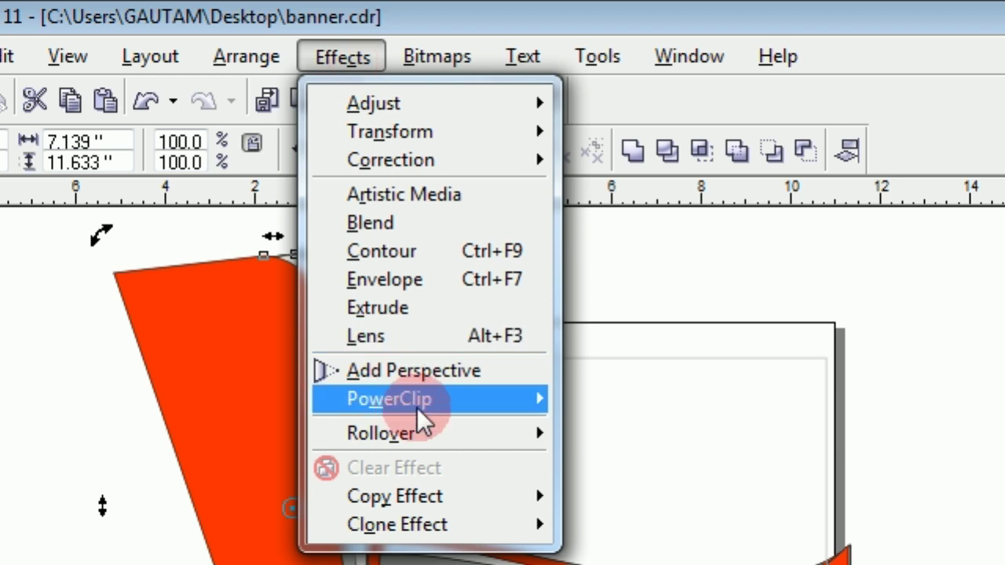
pyautogui.moveTo(425, 407)
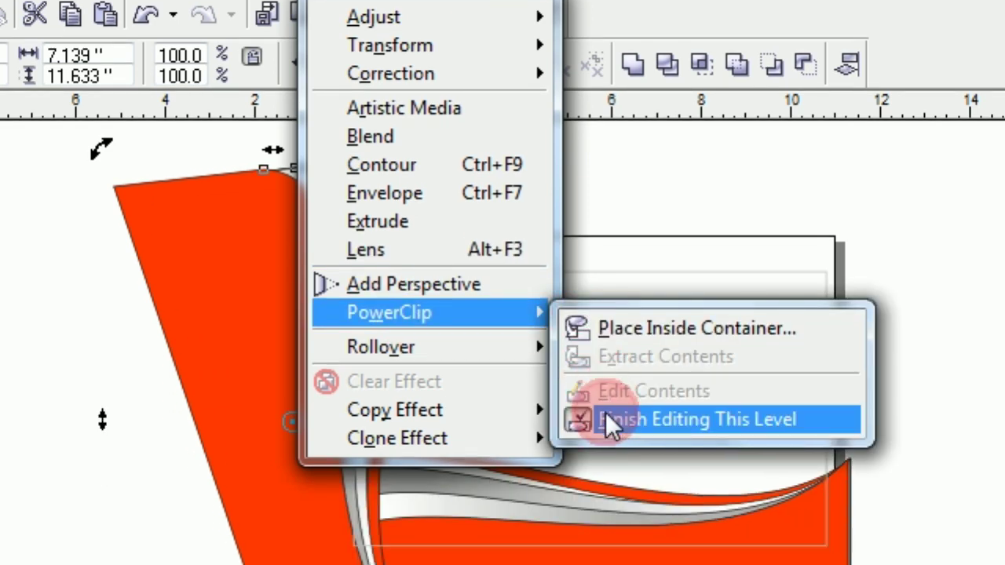
pyautogui.click(605, 502)
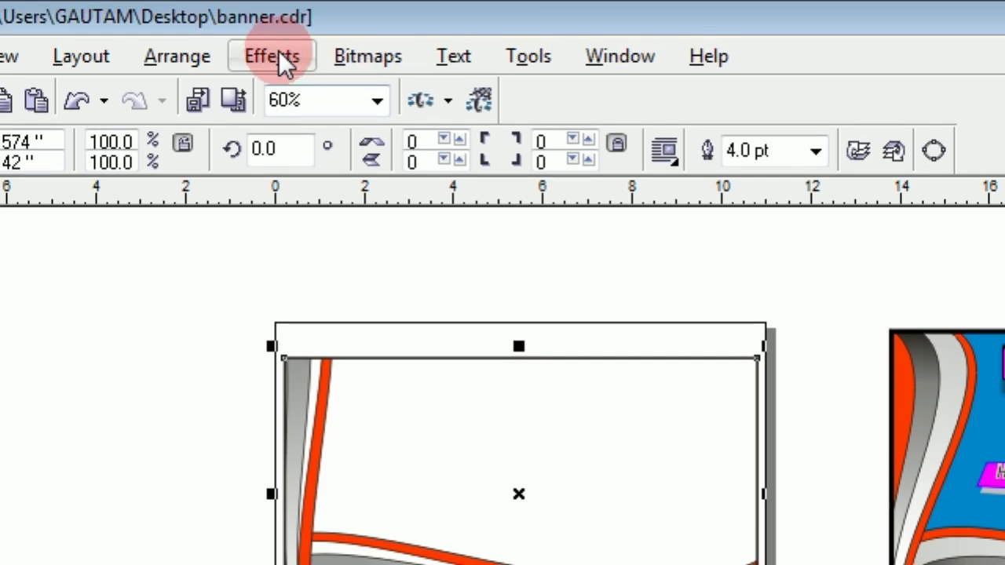
# Step: Reopen the frame's PowerClip contents and shorten all the upright wave shapes to about 9.45 inches high
pyautogui.click(278, 56)
pyautogui.moveTo(319, 401)
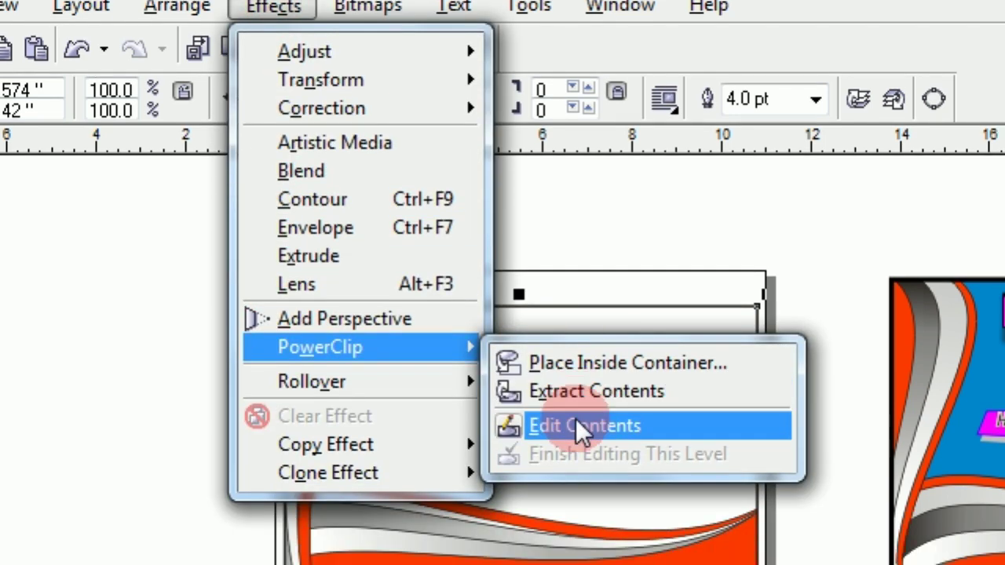
pyautogui.click(578, 476)
pyautogui.click(574, 409)
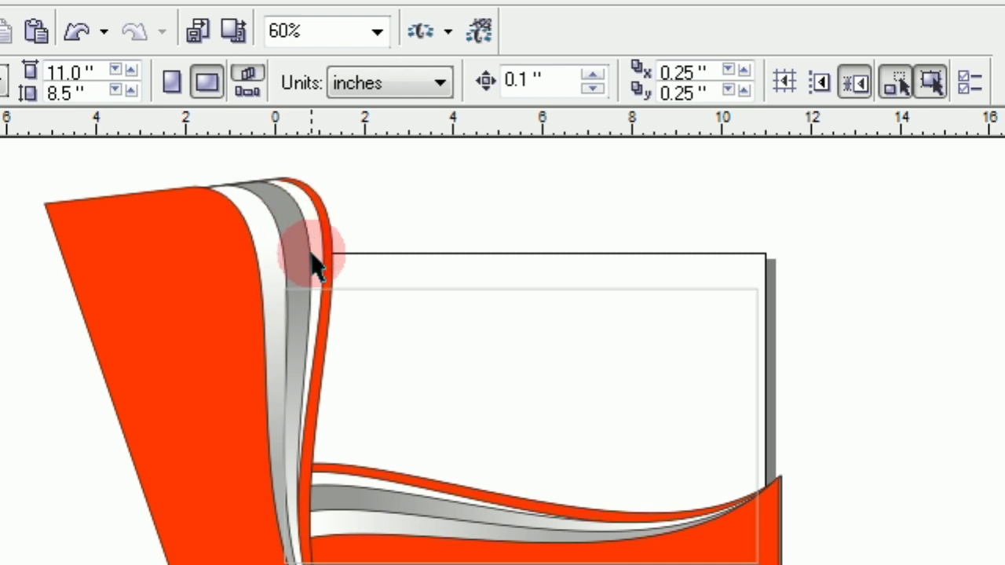
pyautogui.click(169, 203)
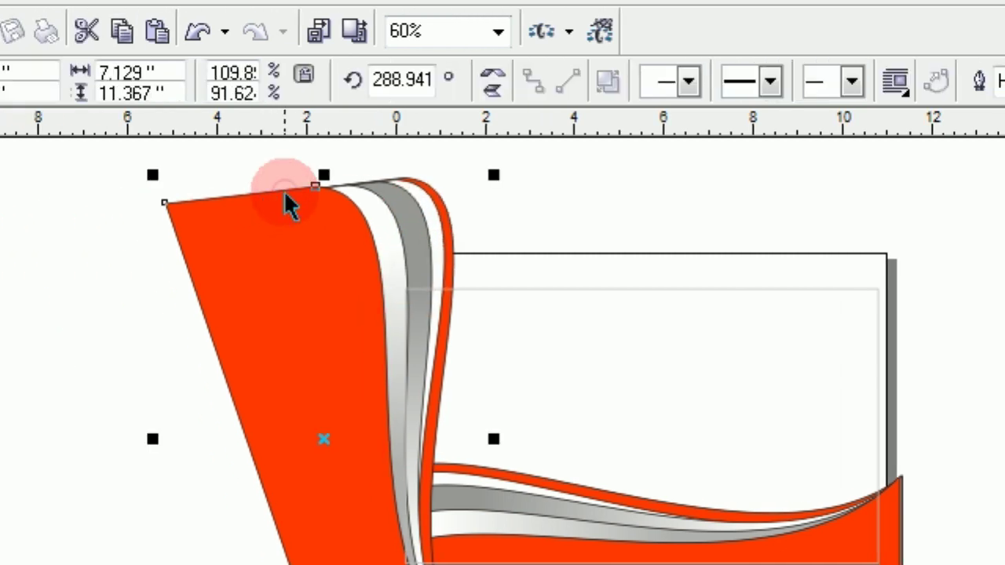
pyautogui.moveTo(116, 161); pyautogui.dragTo(541, 564)
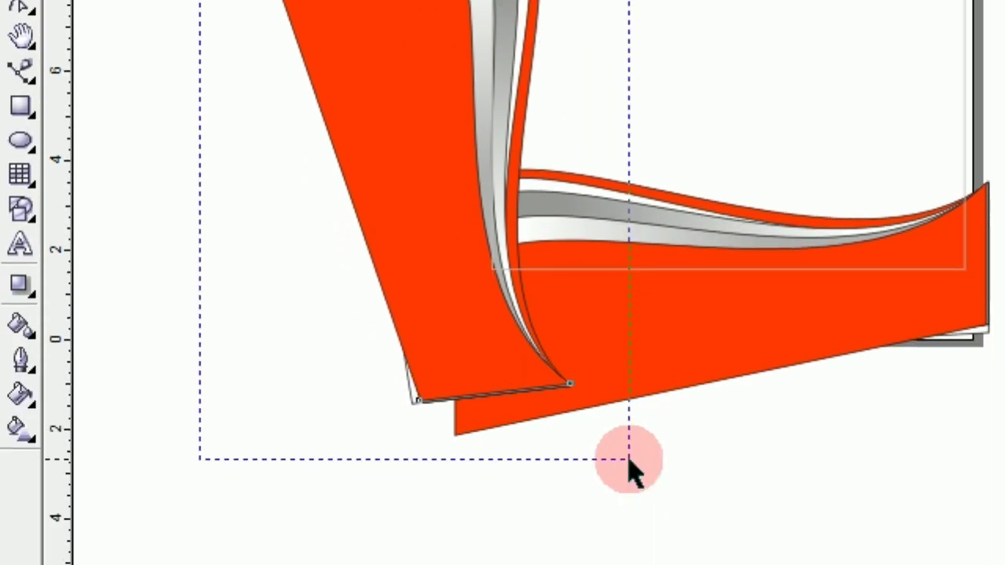
pyautogui.moveTo(629, 460); pyautogui.dragTo(628, 460)
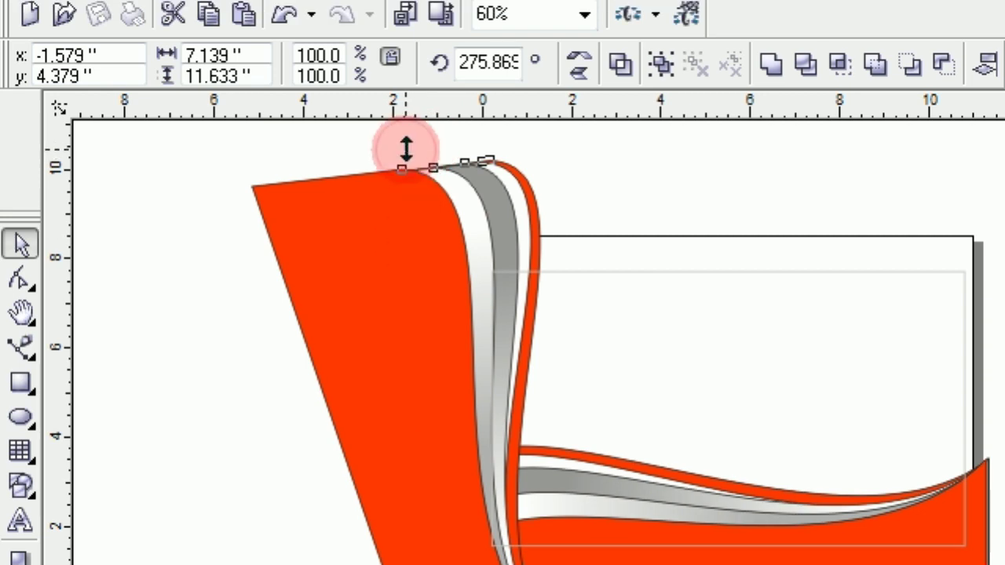
pyautogui.moveTo(406, 149); pyautogui.dragTo(469, 257)
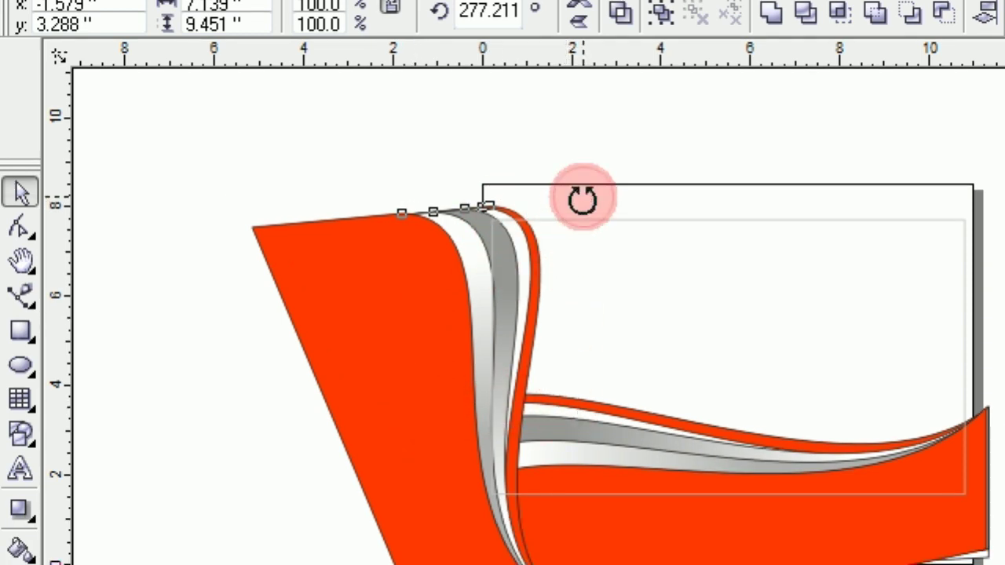
# Step: Rotate the upright waves to about 280 degrees, shifted slightly into the frame, and finish editing the PowerClip contents
pyautogui.moveTo(582, 200); pyautogui.dragTo(565, 196)
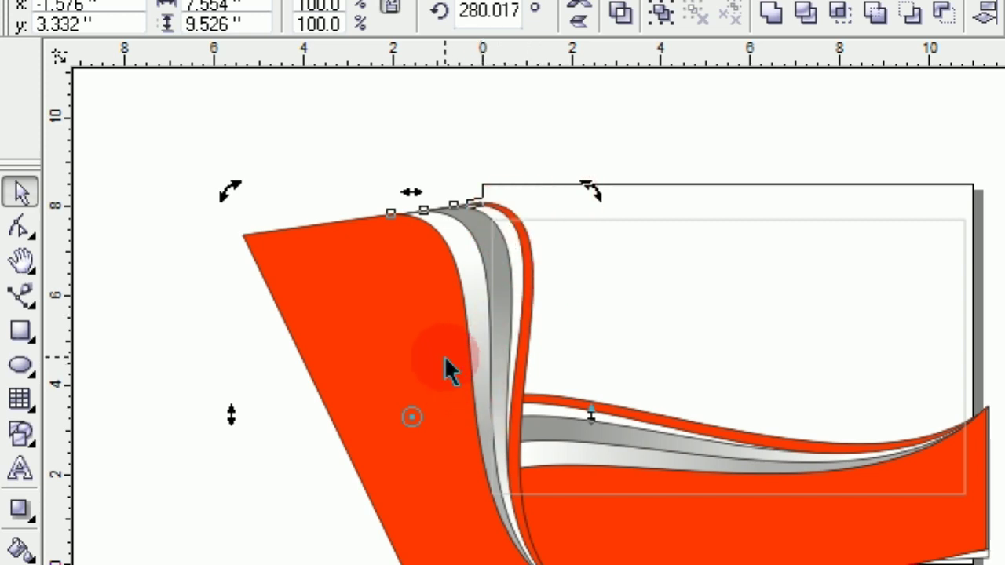
pyautogui.moveTo(445, 359)
pyautogui.mouseDown()
pyautogui.moveTo(447, 374)
pyautogui.moveTo(456, 366)
pyautogui.mouseUp()
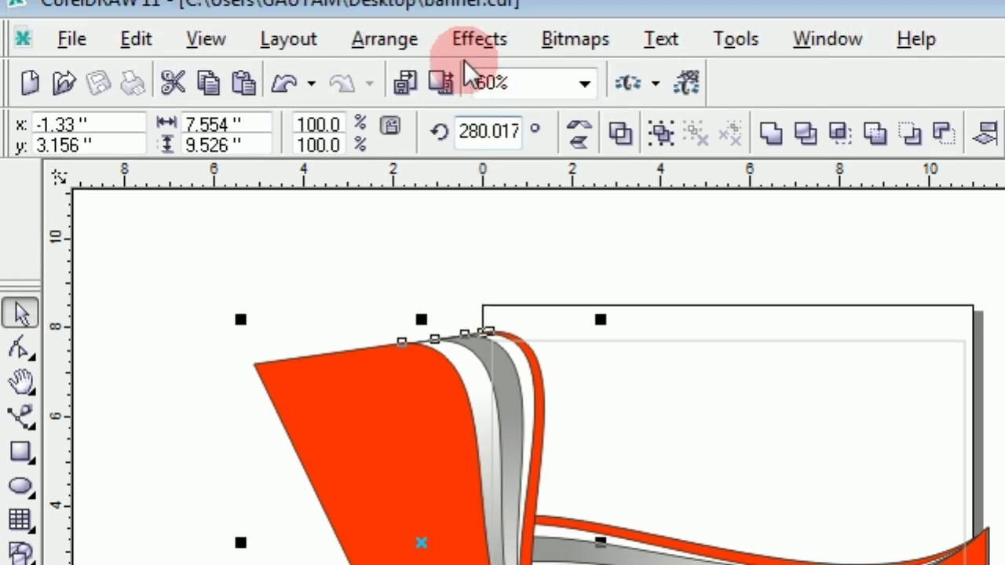
pyautogui.click(467, 60)
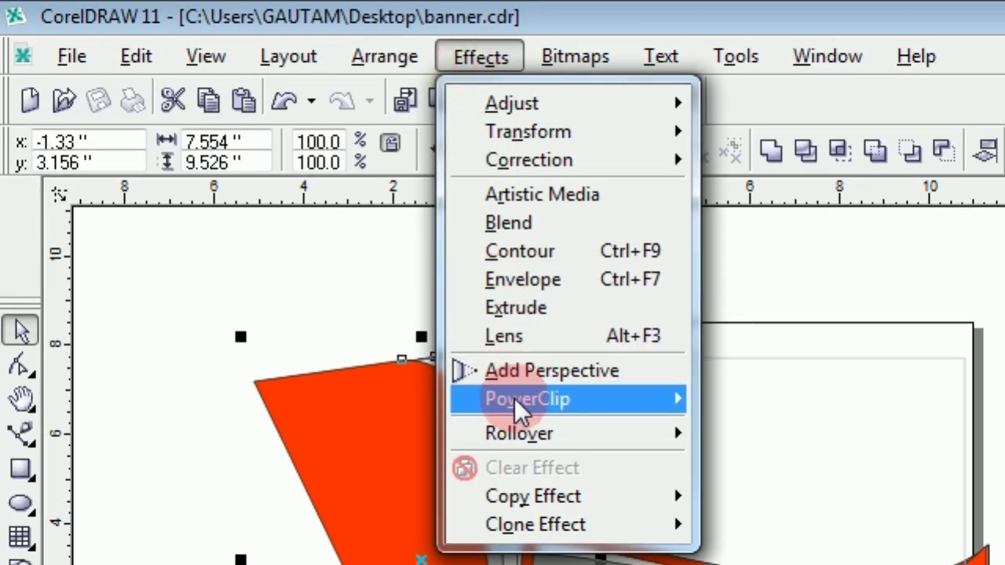
pyautogui.moveTo(514, 400)
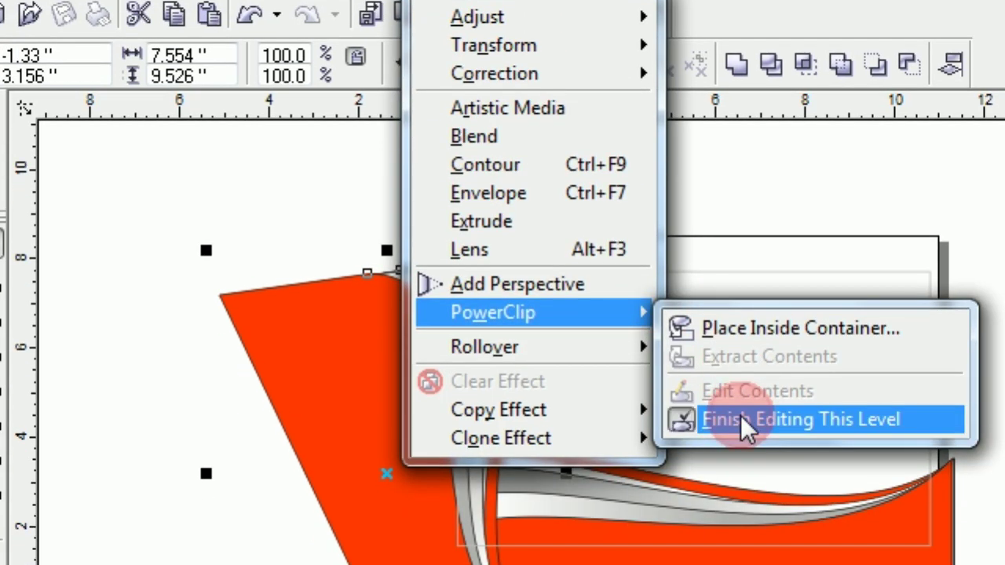
pyautogui.click(740, 416)
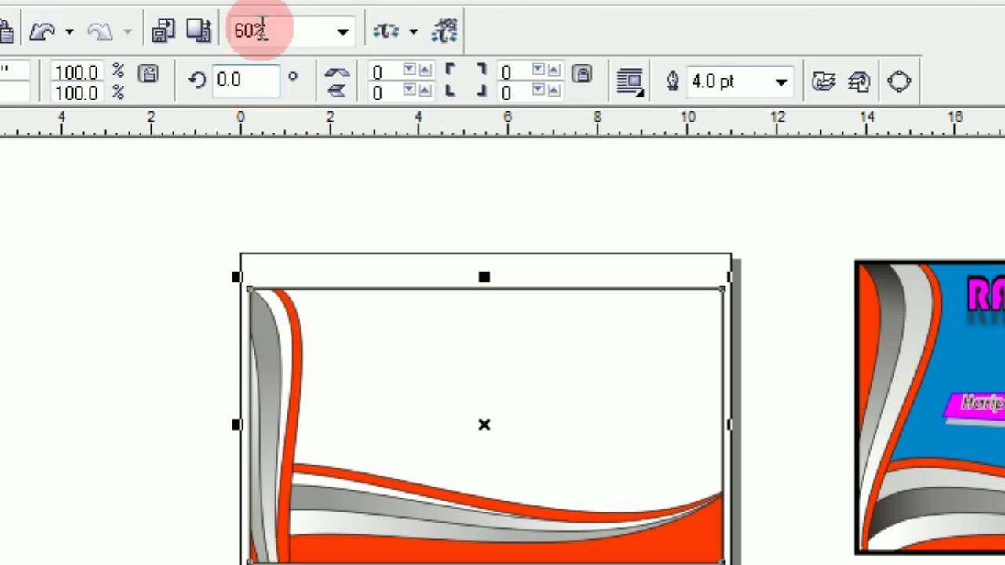
# Step: Reopen the frame's PowerClip contents and select all the upright wave shapes together
pyautogui.click(259, 58)
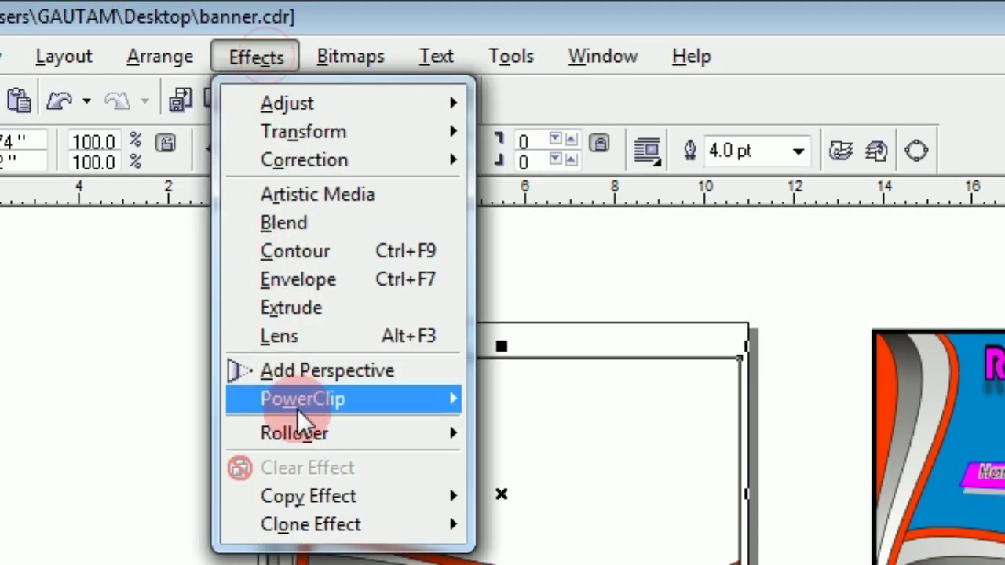
pyautogui.moveTo(301, 402)
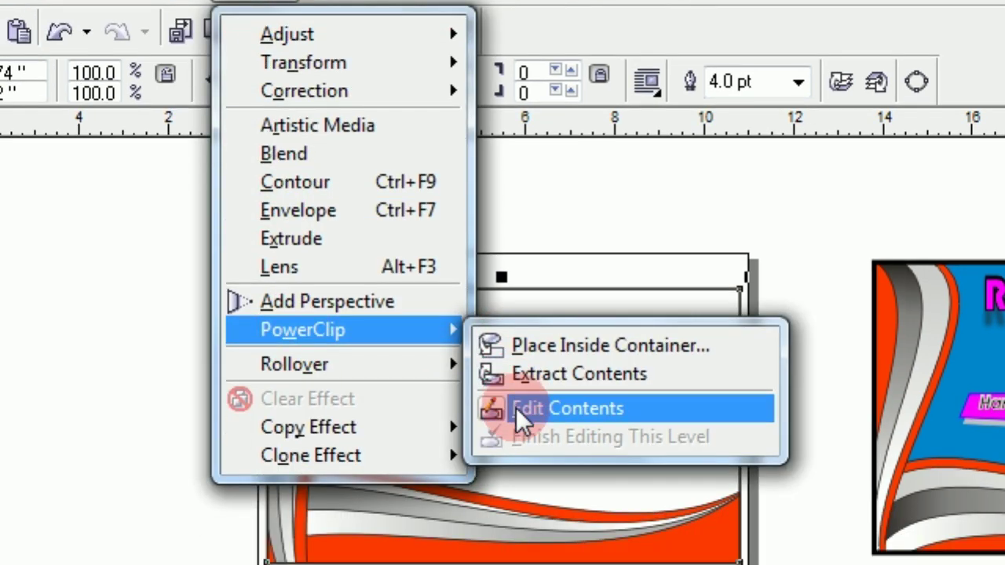
pyautogui.click(516, 408)
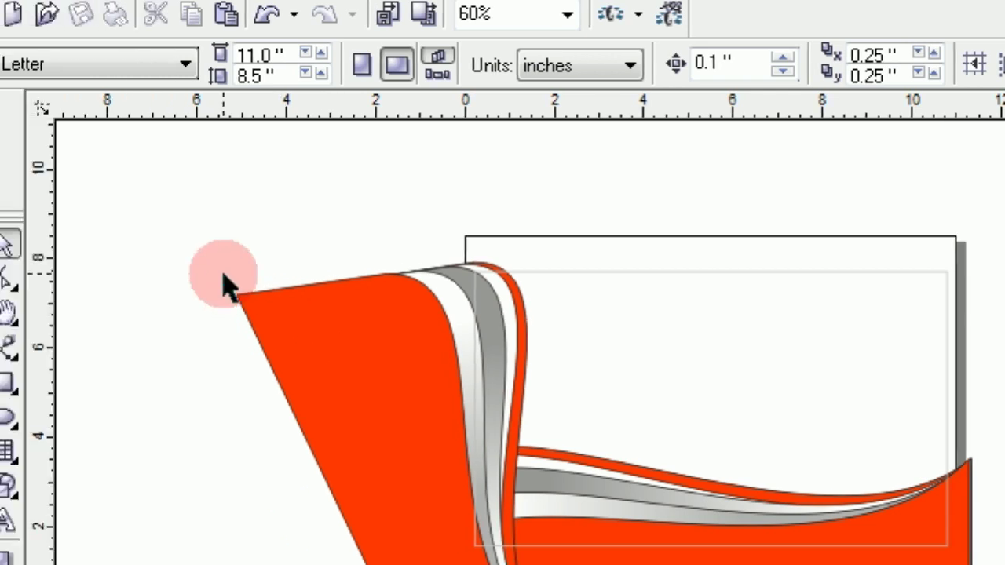
pyautogui.moveTo(52, 277); pyautogui.dragTo(466, 564)
pyautogui.moveTo(660, 416); pyautogui.dragTo(661, 413)
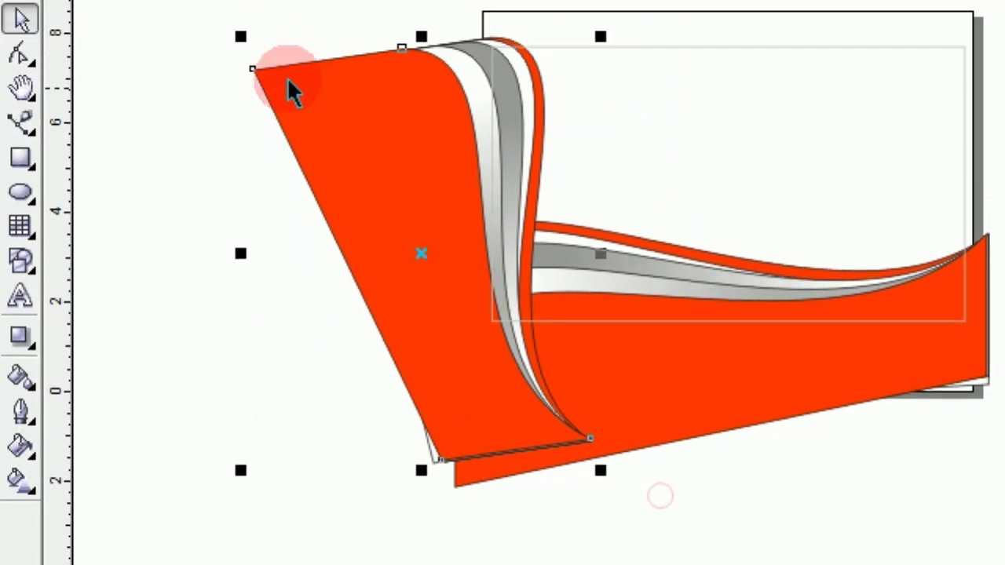
pyautogui.moveTo(201, 0); pyautogui.dragTo(665, 450)
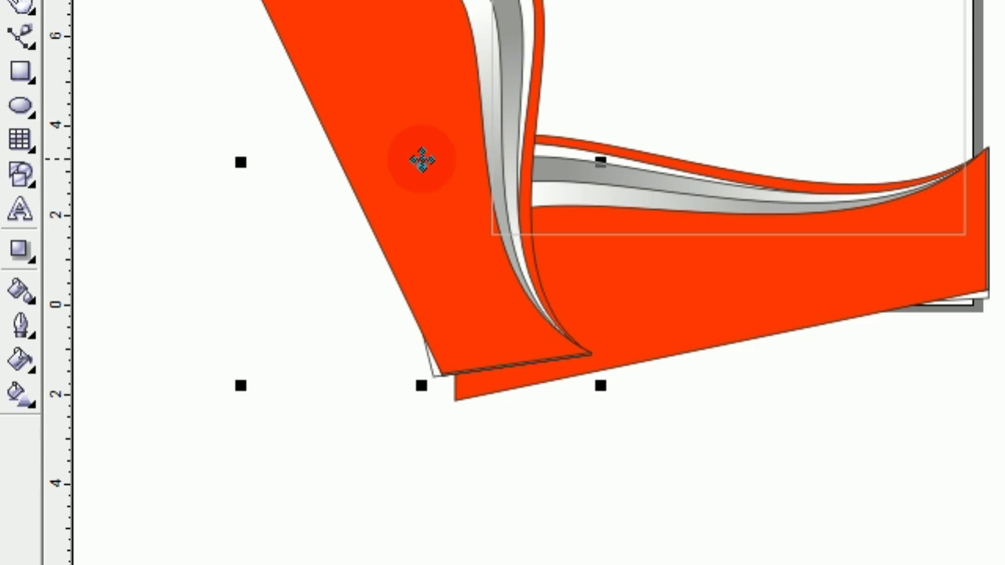
# Step: Shift the upright waves further into the frame, centred at about x -0.813, y 3.232 inches, and finish editing the PowerClip contents
pyautogui.moveTo(422, 160); pyautogui.dragTo(461, 151)
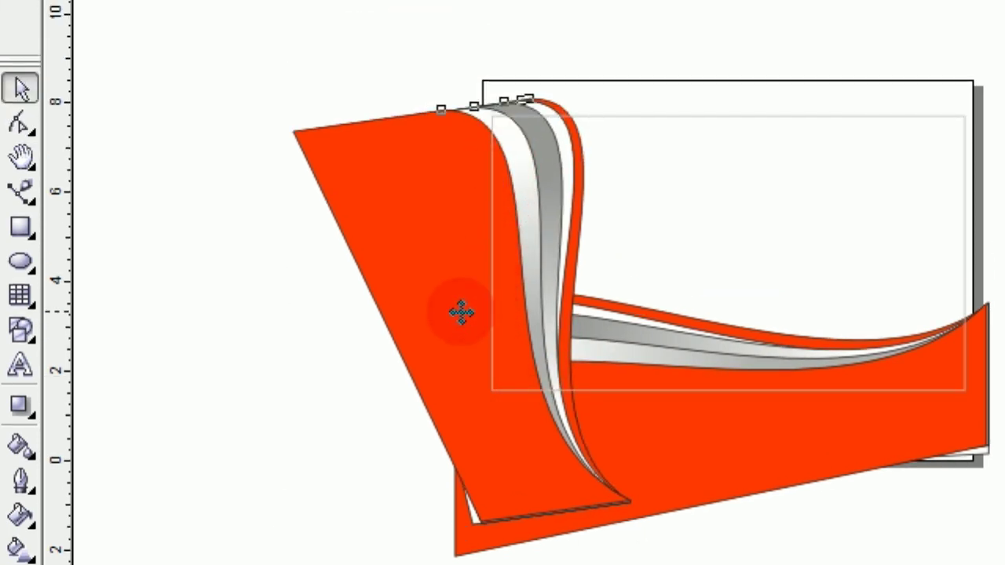
pyautogui.moveTo(460, 312); pyautogui.dragTo(453, 311)
pyautogui.click(462, 315)
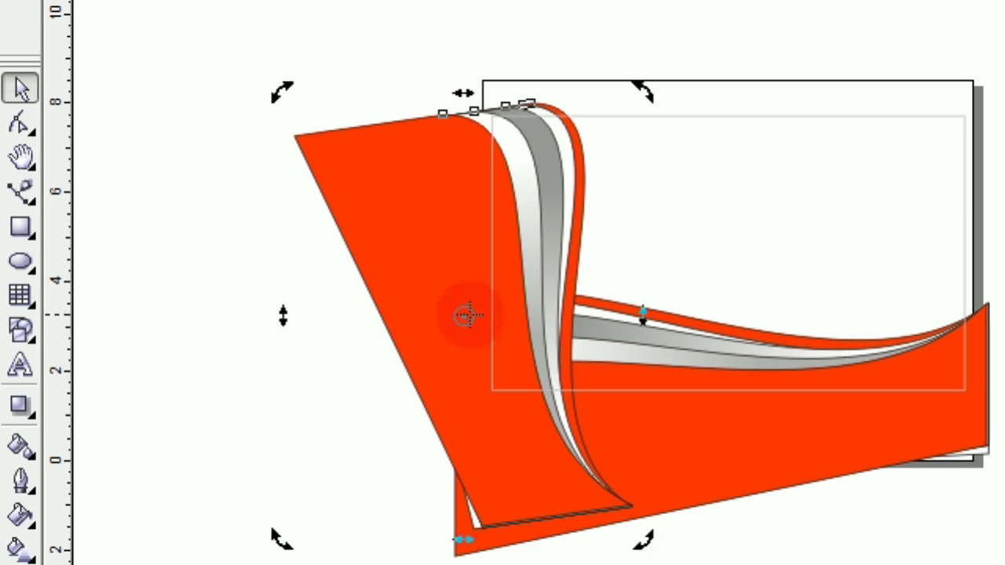
pyautogui.moveTo(470, 317); pyautogui.dragTo(449, 314)
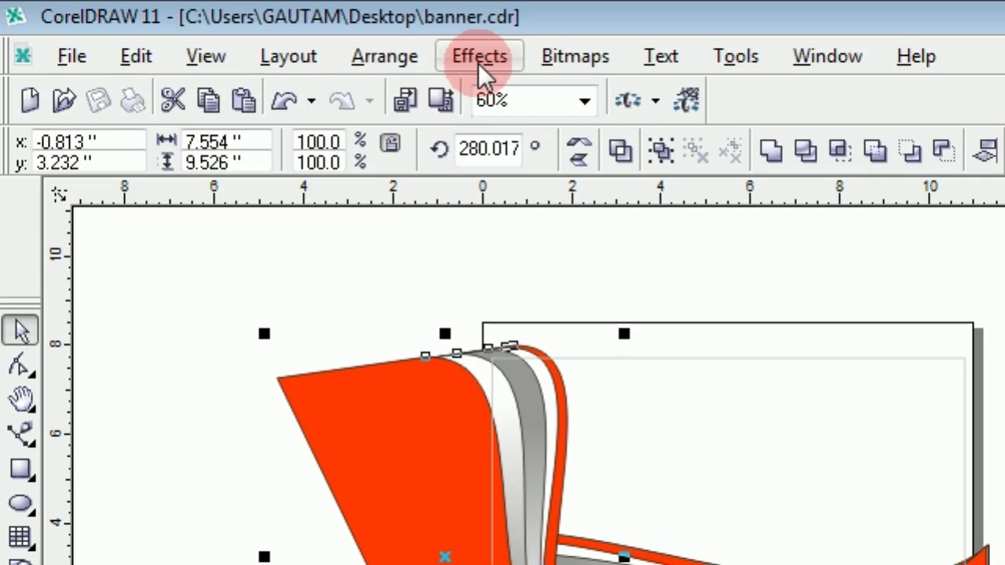
pyautogui.click(478, 59)
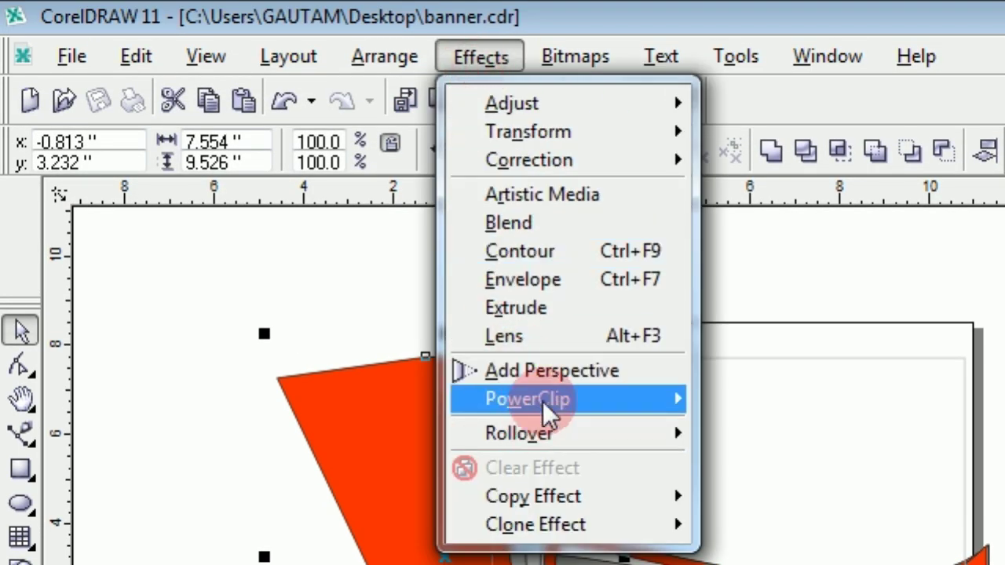
pyautogui.moveTo(543, 401)
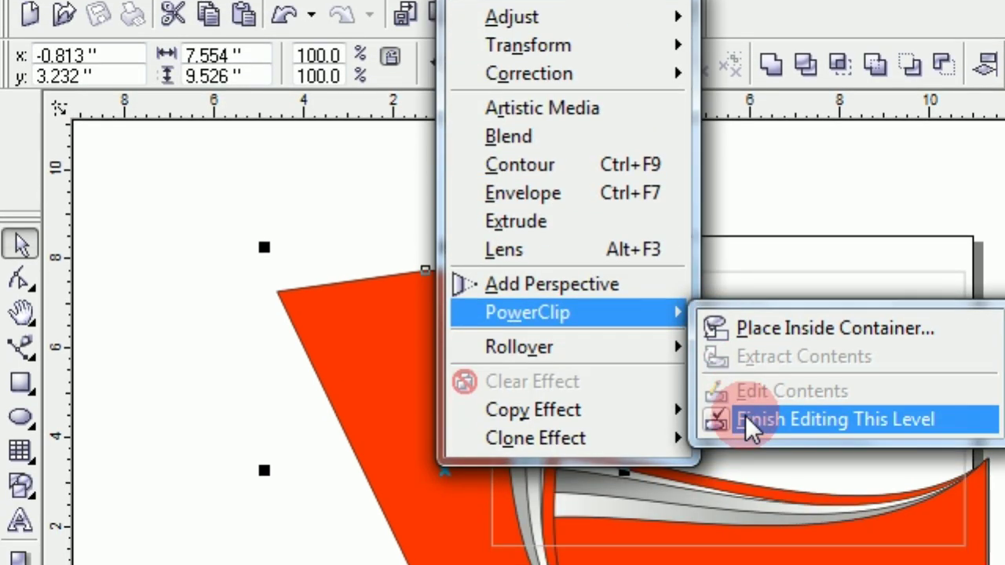
pyautogui.click(750, 438)
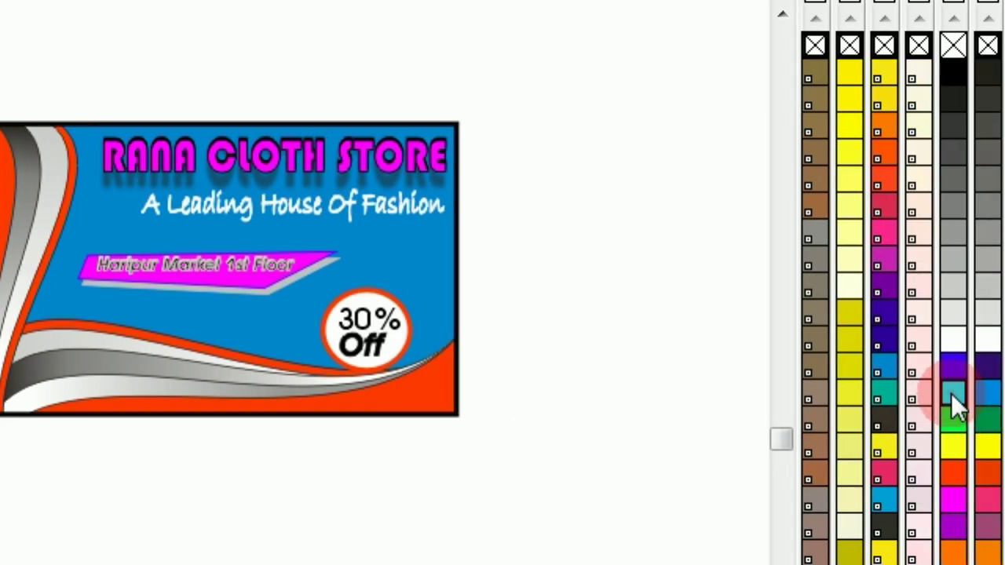
# Step: Fill the banner frame's background with bright blue
pyautogui.click(951, 390)
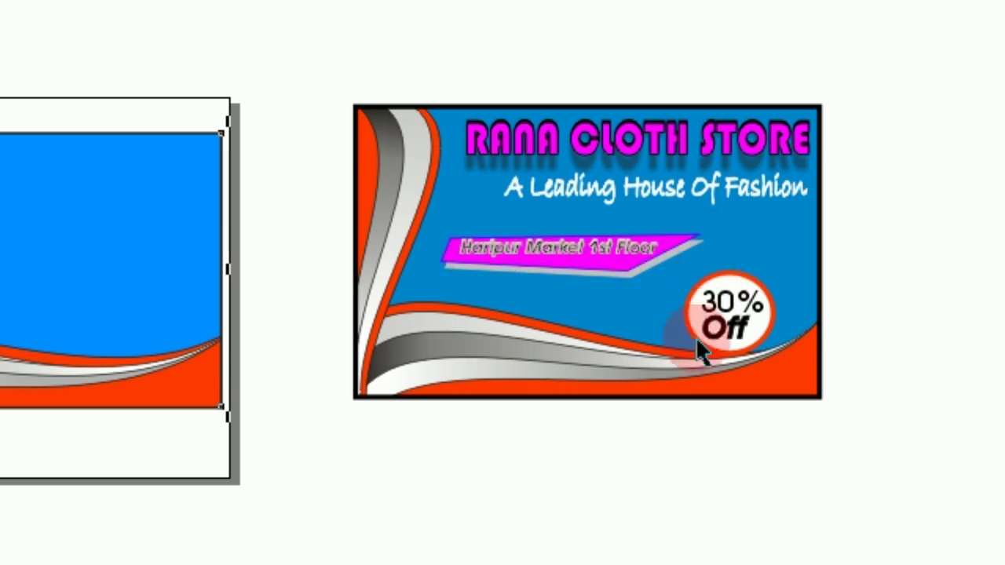
pyautogui.scroll(2, 259, 212)
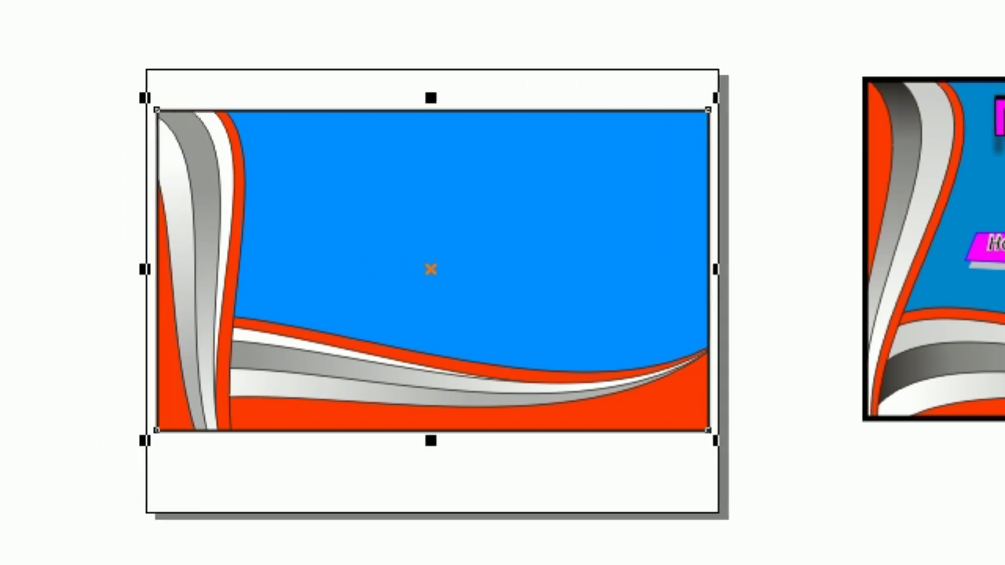
# Step: Add the heading "RANA CLOTH STORE" in the upper part of the blue area and enlarge it to about 57.8 pt
pyautogui.click(18, 381)
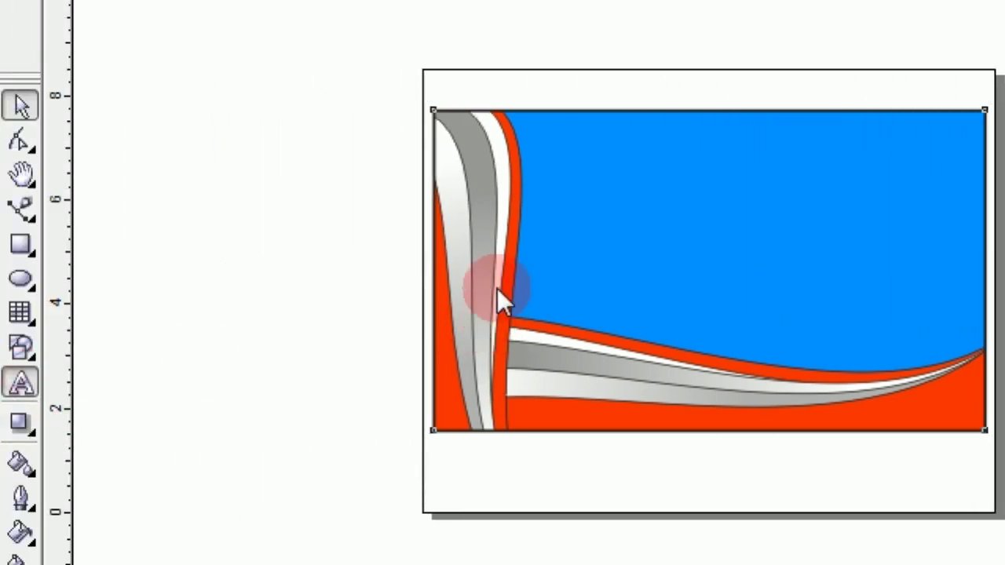
pyautogui.click(577, 147)
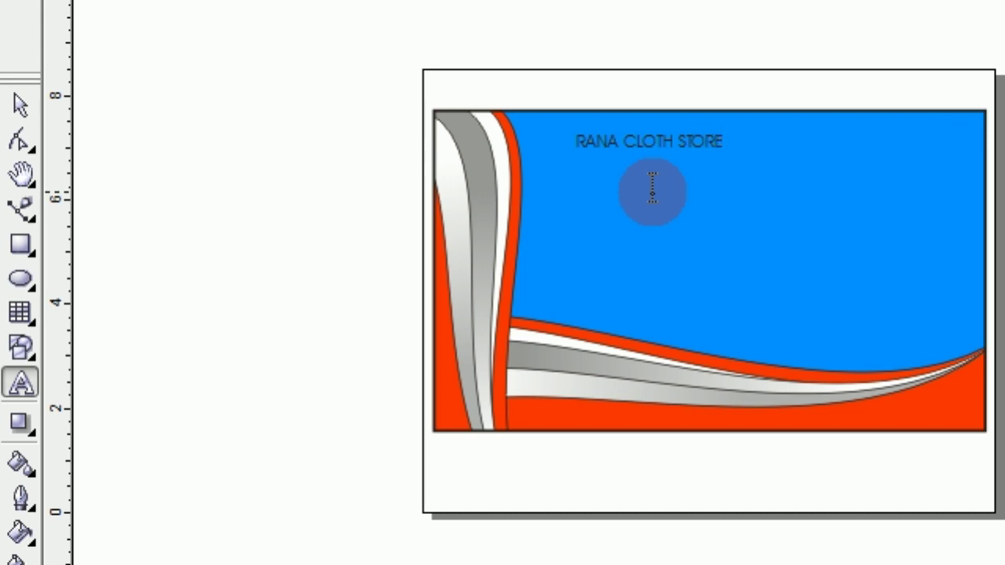
pyautogui.click(723, 128)
pyautogui.moveTo(736, 208); pyautogui.dragTo(942, 288)
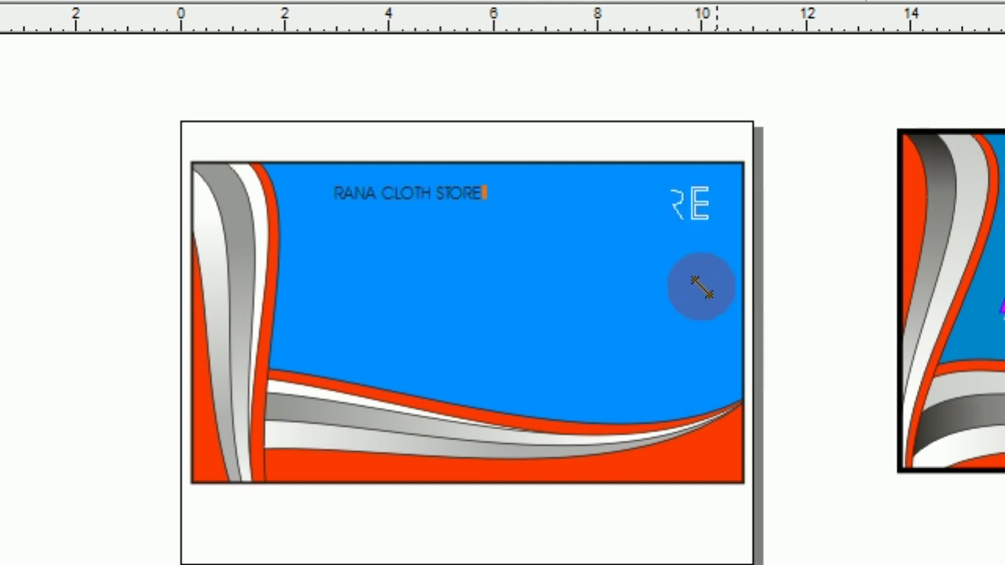
pyautogui.moveTo(701, 287); pyautogui.dragTo(695, 289)
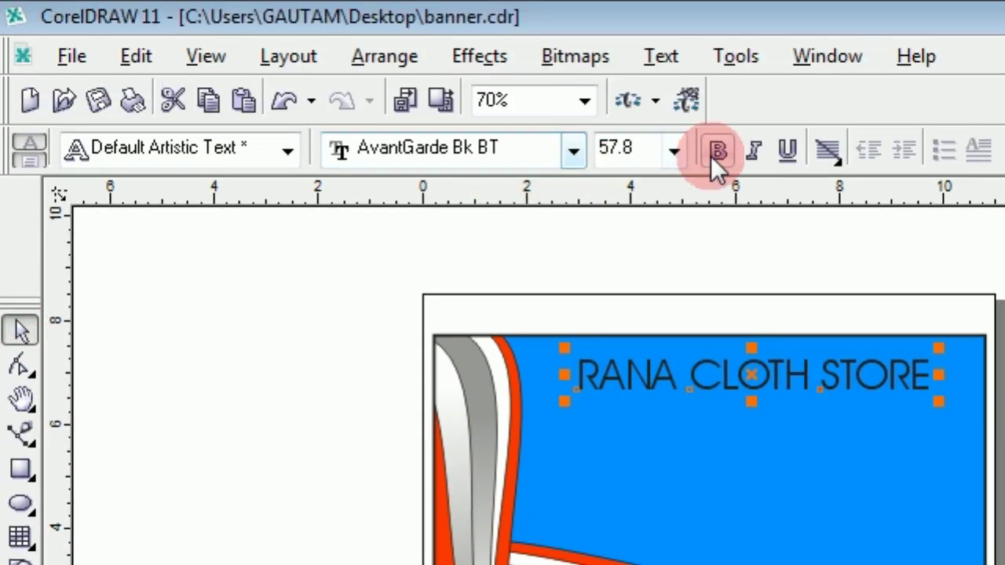
# Step: Format the "RANA CLOTH STORE" heading in bold Bauhaus 93 with a magenta fill
pyautogui.click(720, 151)
pyautogui.click(575, 152)
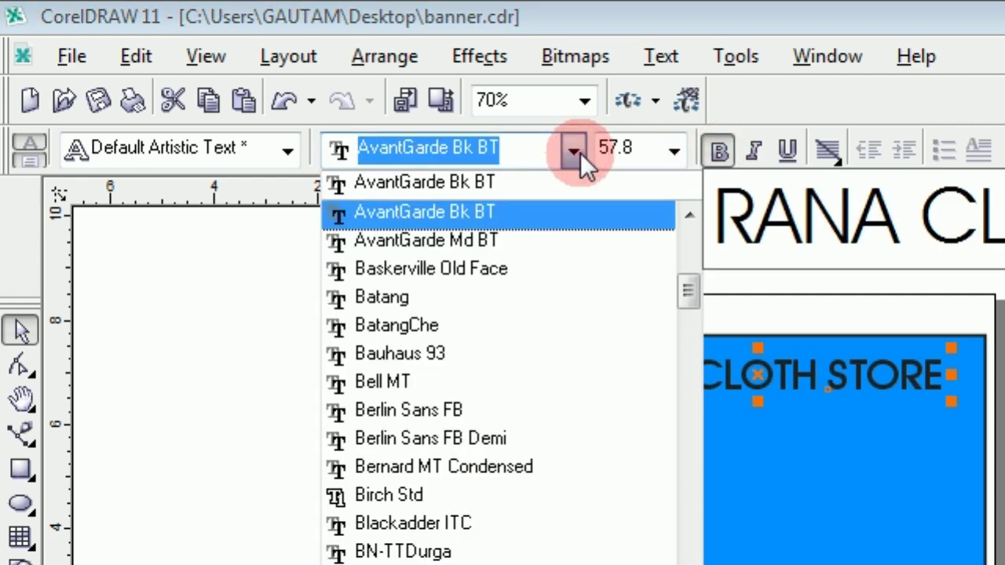
pyautogui.click(530, 362)
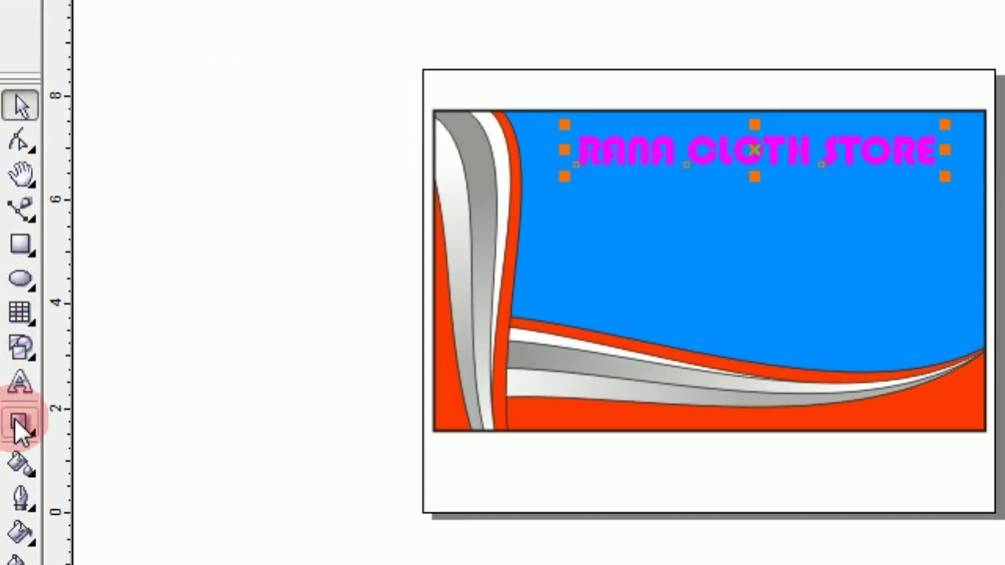
# Step: Add a drop shadow falling straight down a short distance below the "RANA CLOTH STORE" heading, accepting the spot colour warning
pyautogui.click(29, 429)
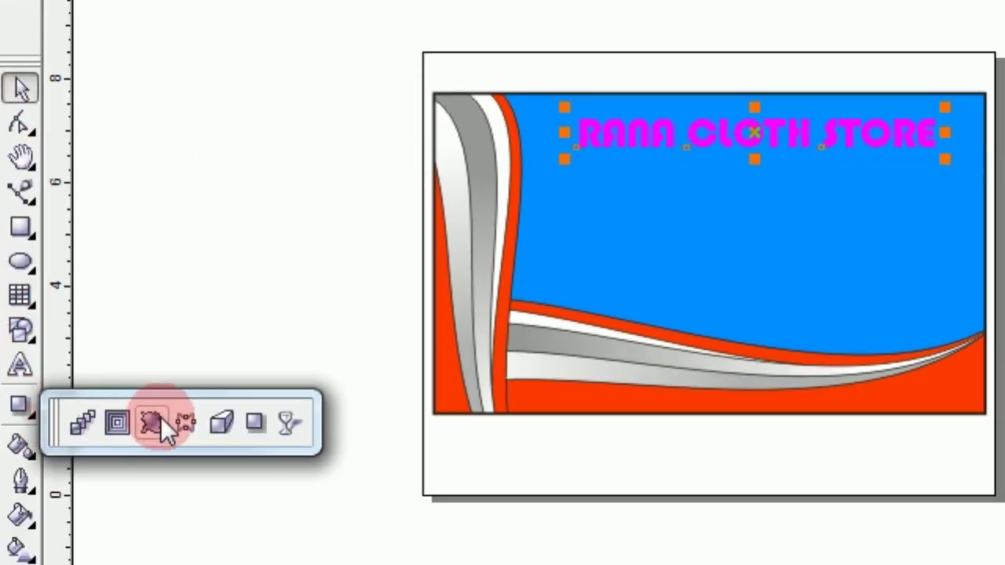
pyautogui.click(247, 422)
pyautogui.moveTo(748, 122); pyautogui.dragTo(744, 177)
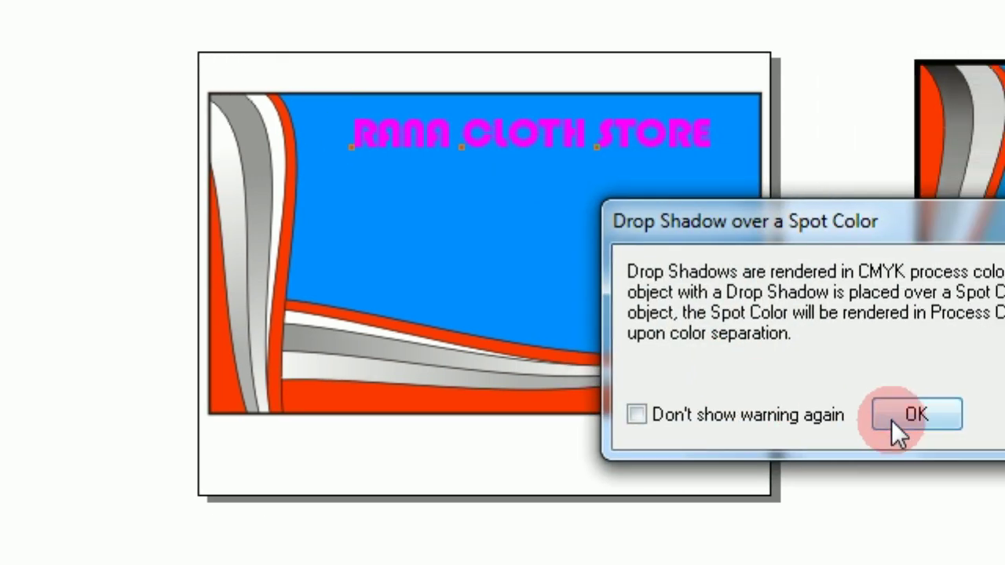
pyautogui.click(893, 418)
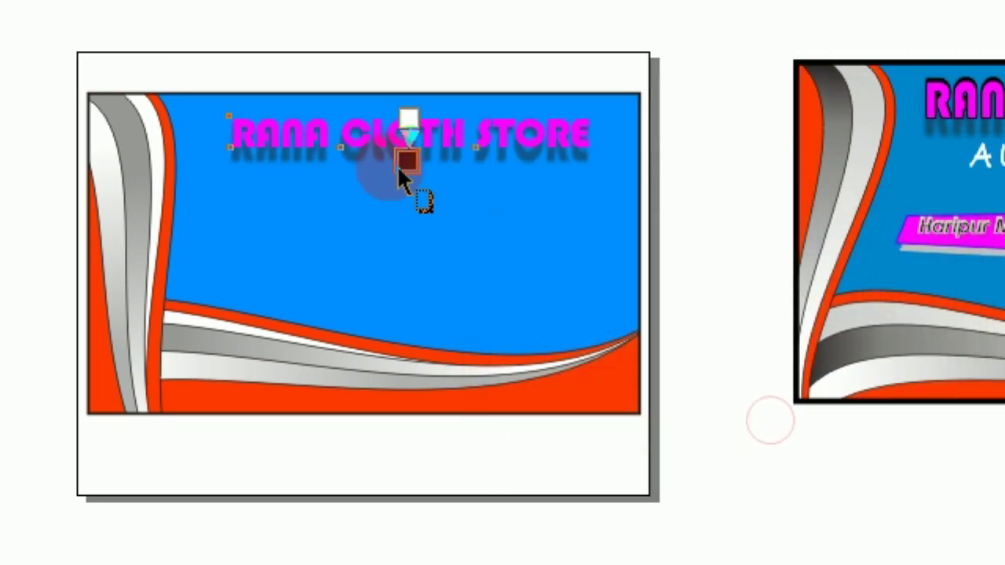